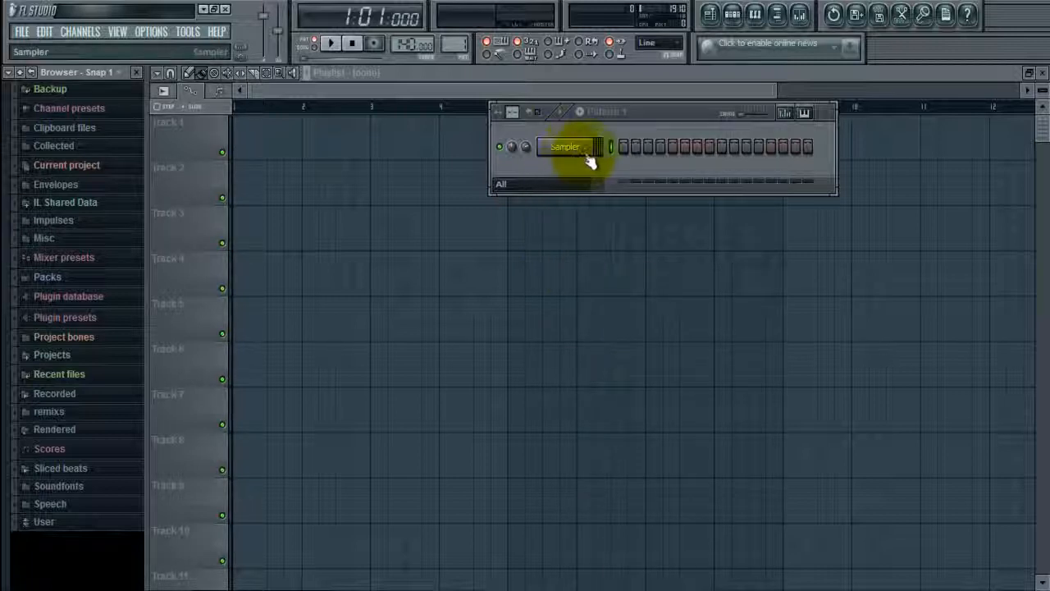
- Open the audio settings, examine the available DirectSound and ASIO drivers in the output device list, and close the settings
left_click(157, 34)
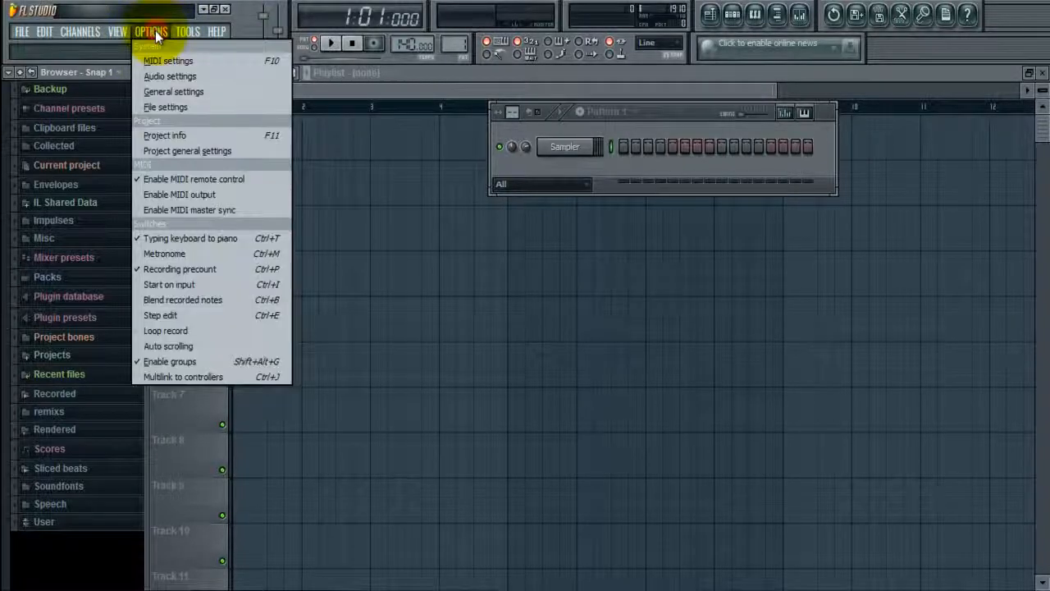
left_click(178, 77)
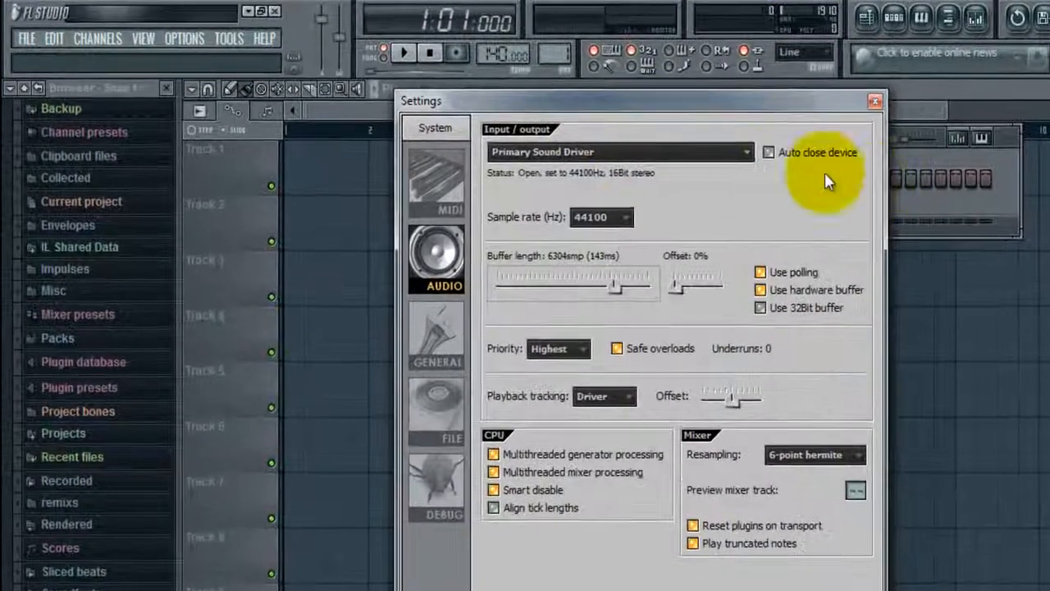
left_click(745, 152)
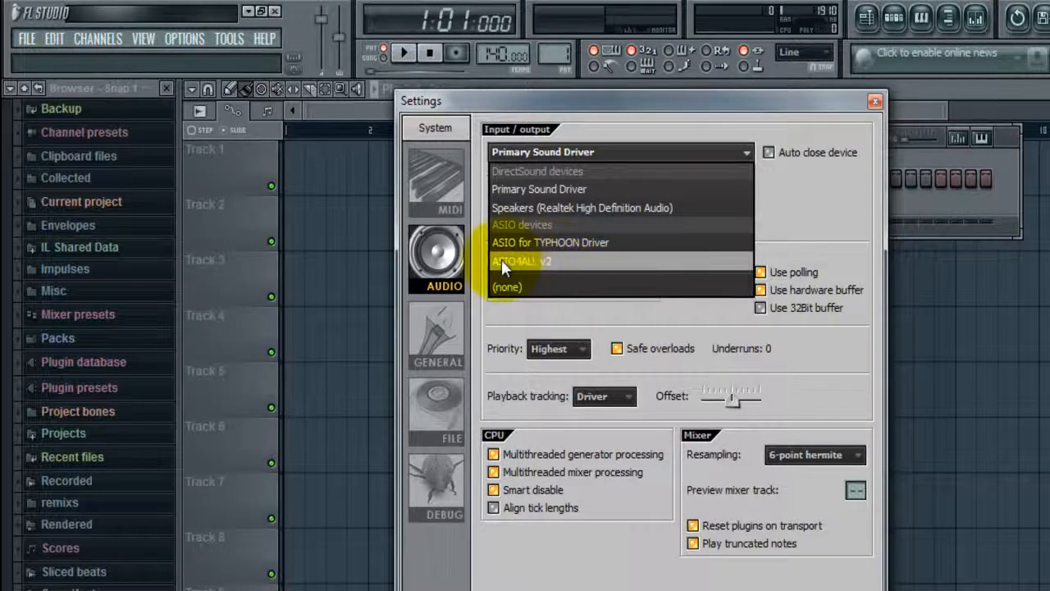
left_click(825, 198)
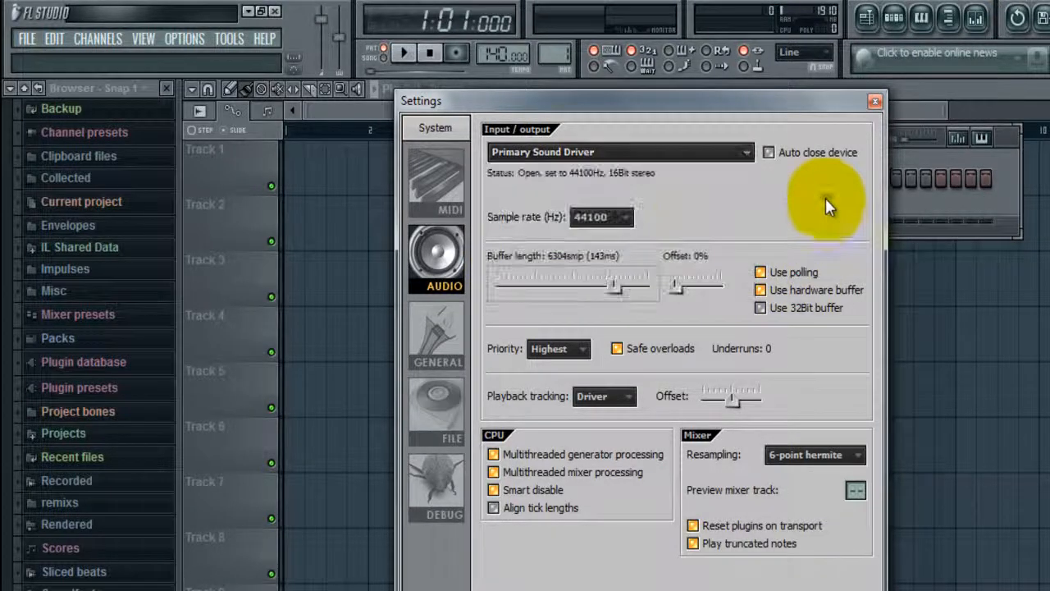
left_click(183, 39)
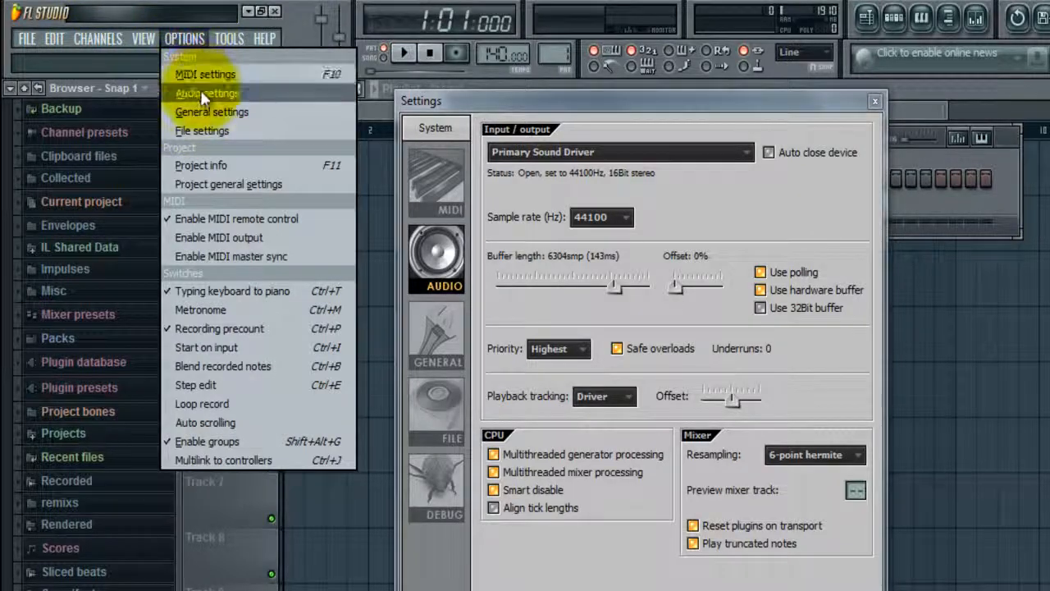
left_click(201, 92)
left_click(198, 36)
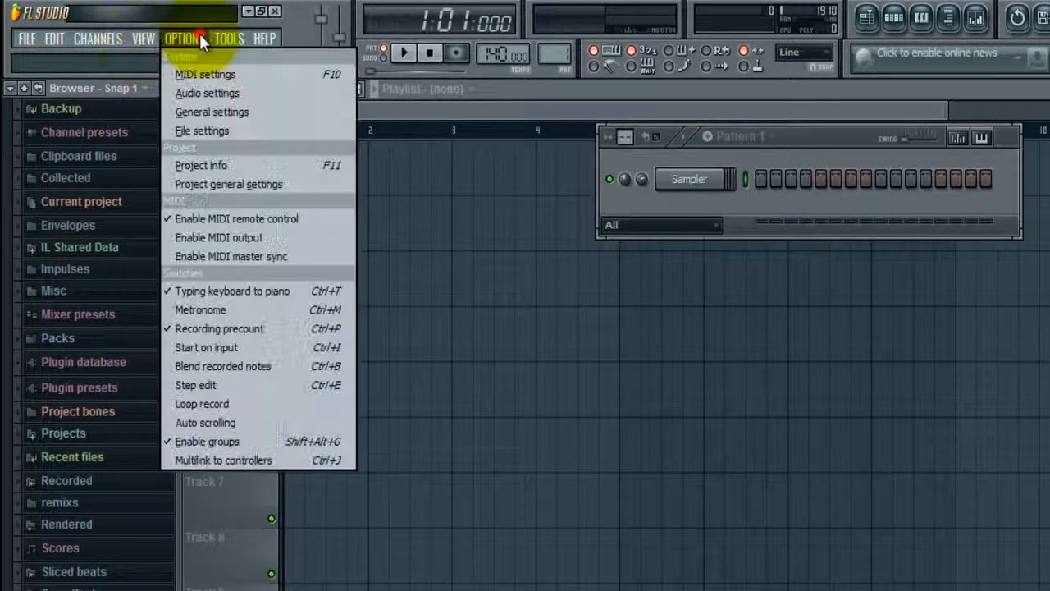
left_click(204, 98)
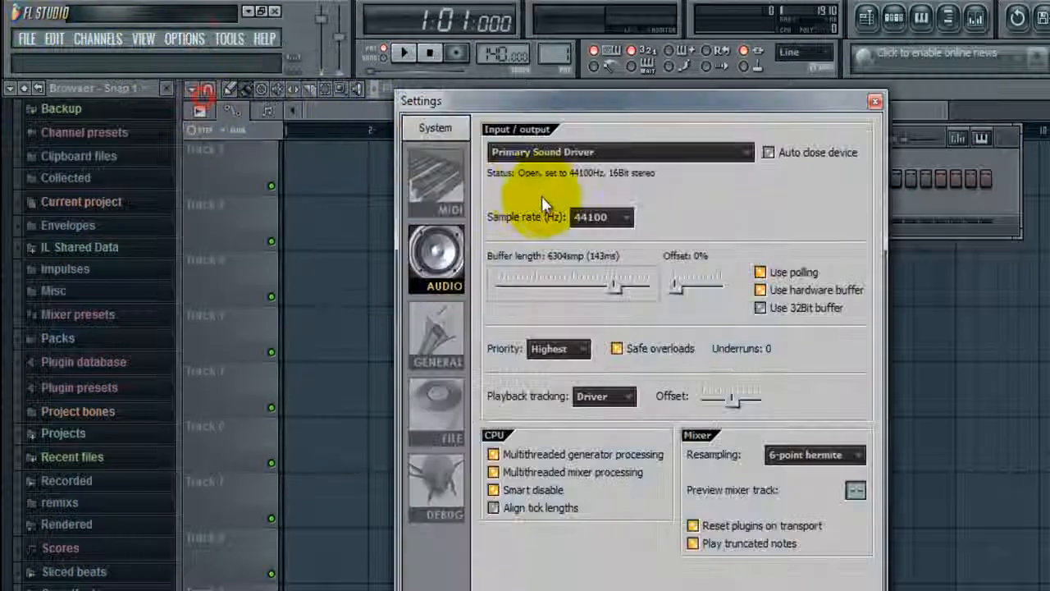
left_click(541, 152)
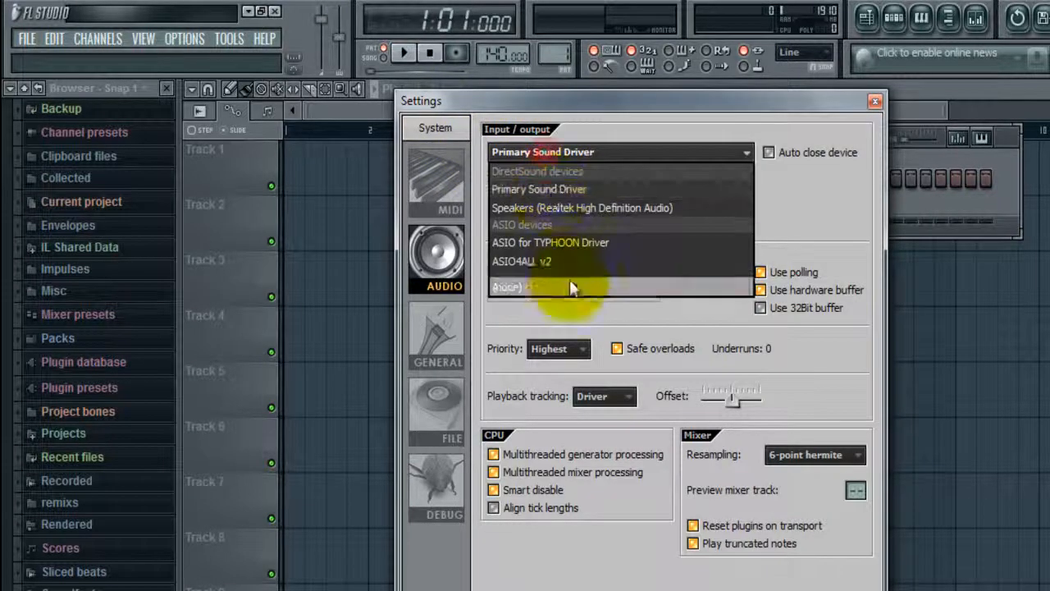
left_click(828, 213)
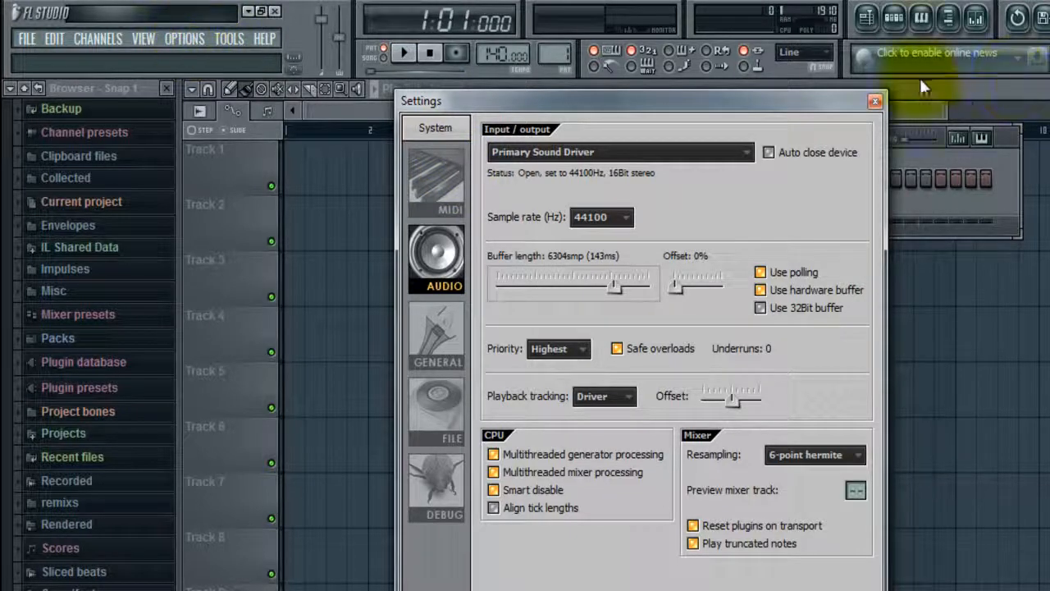
left_click(874, 100)
- Rescan for connected MIDI devices in the MIDI settings and close the settings
left_click(209, 39)
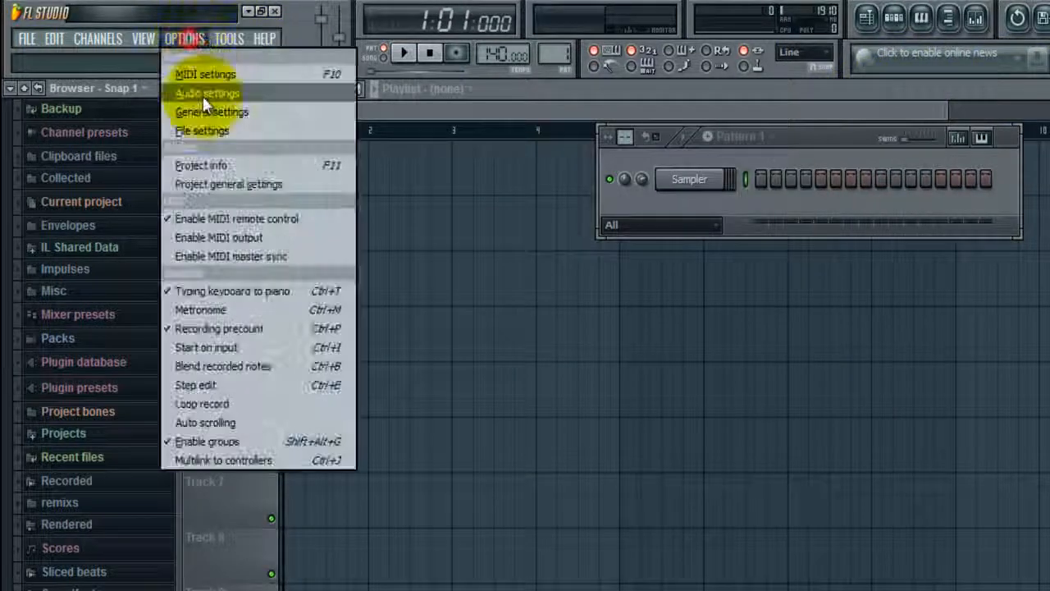
left_click(215, 73)
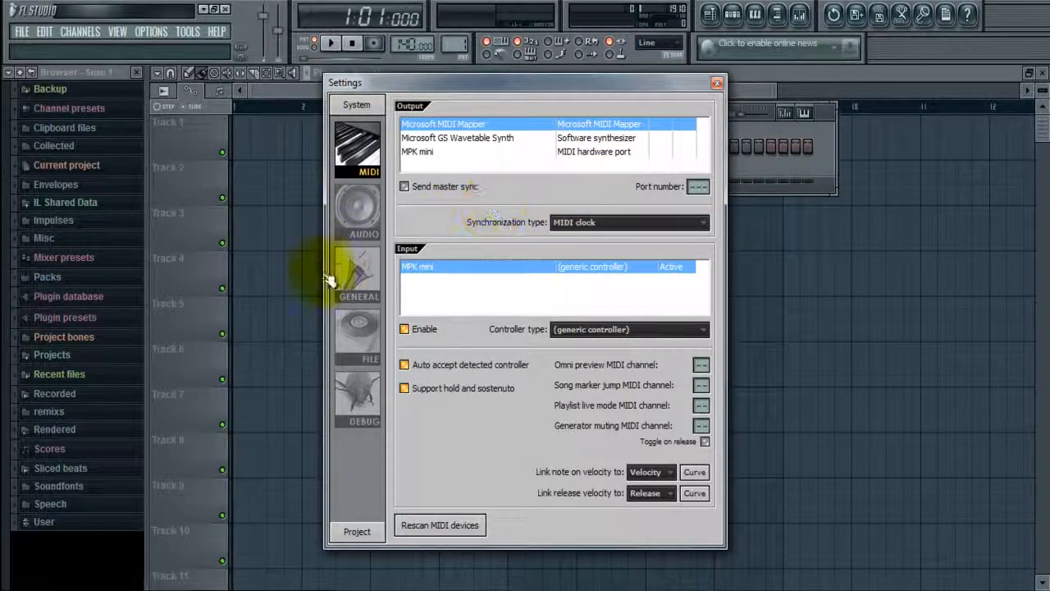
left_click(459, 527)
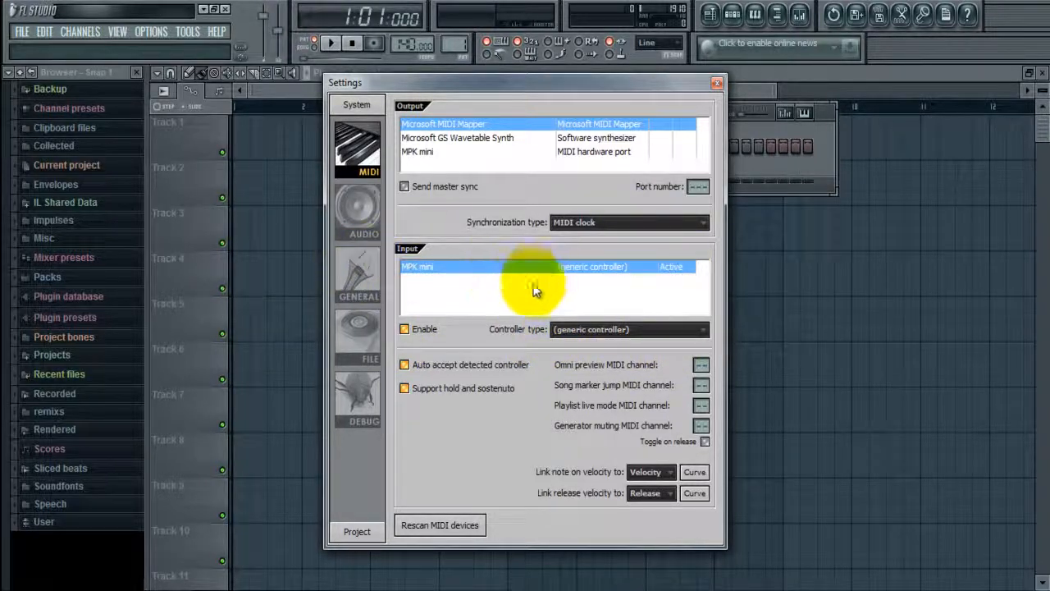
left_click(717, 85)
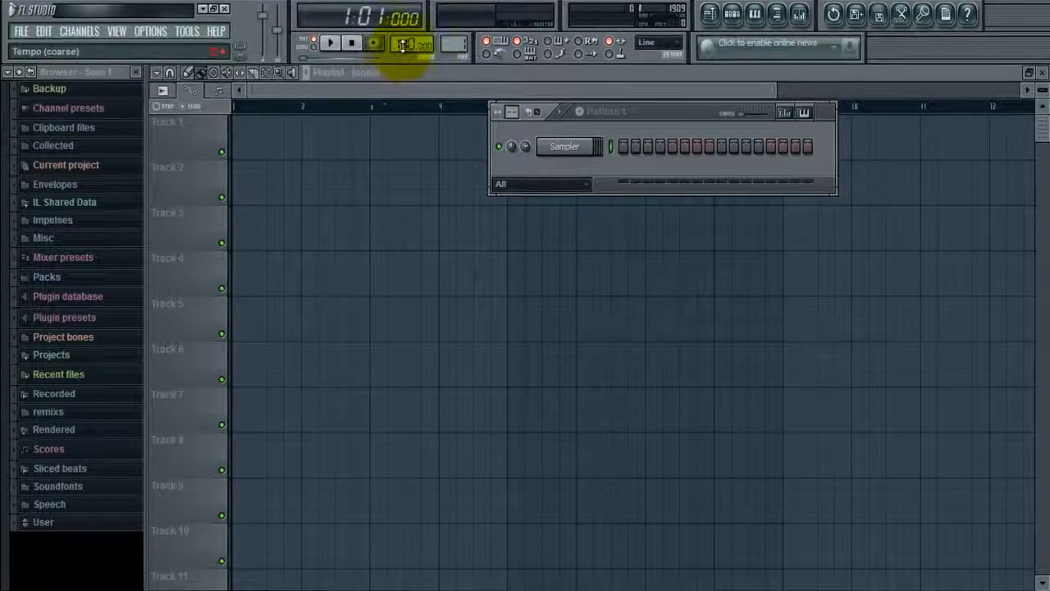
- Try out slower and faster project tempos, ending back at 140 BPM
left_click_drag(402, 45, 418, 89)
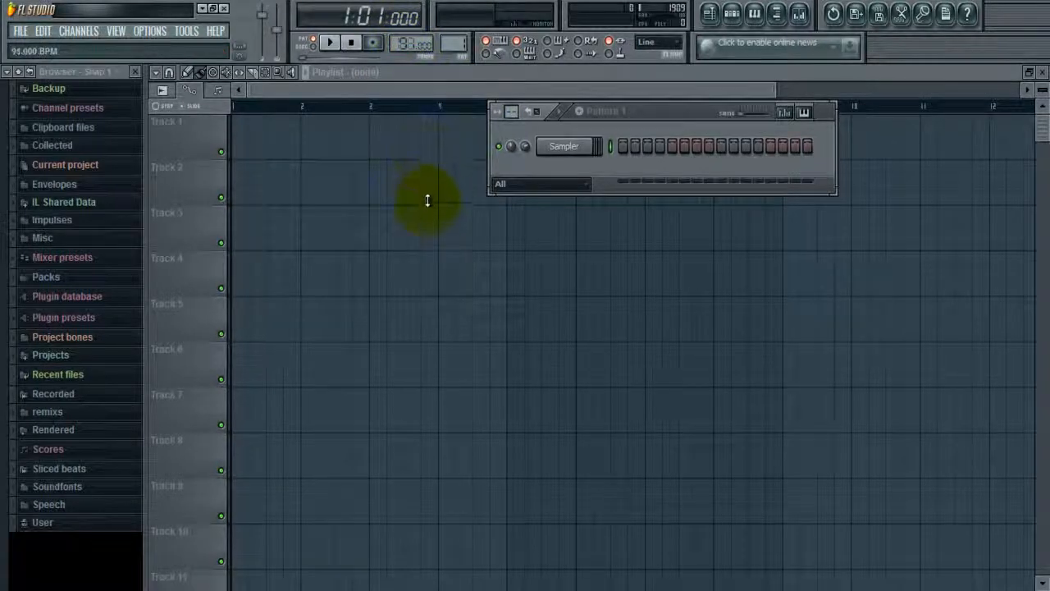
left_click_drag(427, 200, 602, 192)
left_click_drag(615, 154, 718, 534)
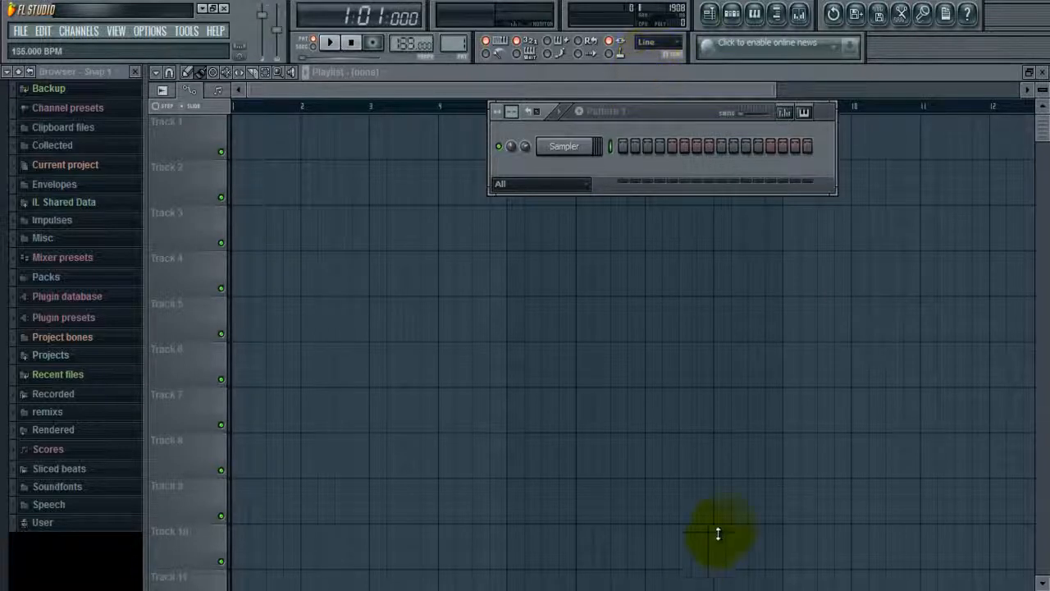
left_click_drag(703, 578, 667, 205)
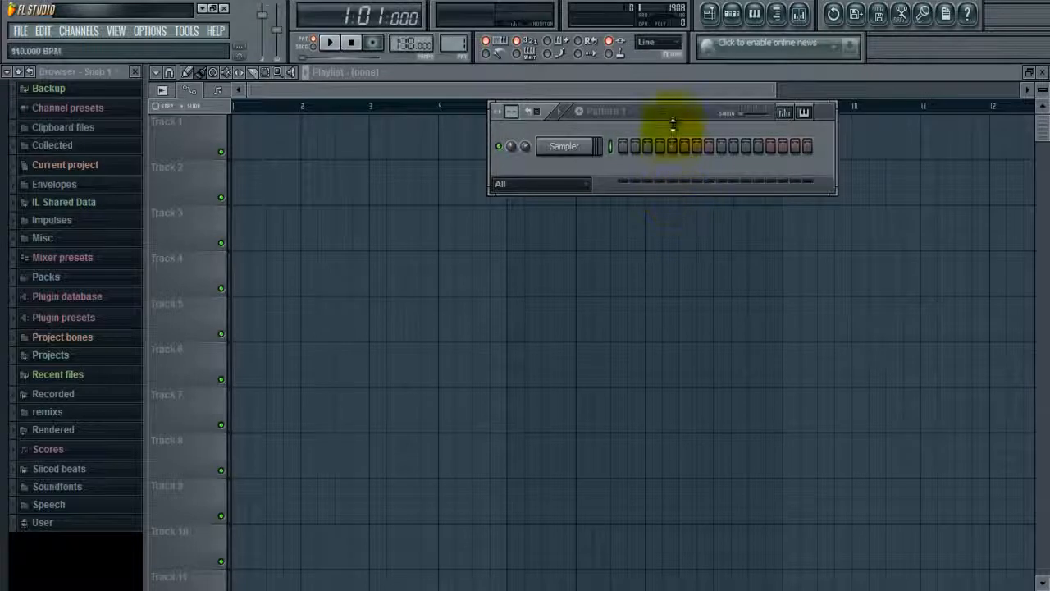
left_click_drag(672, 124, 686, 163)
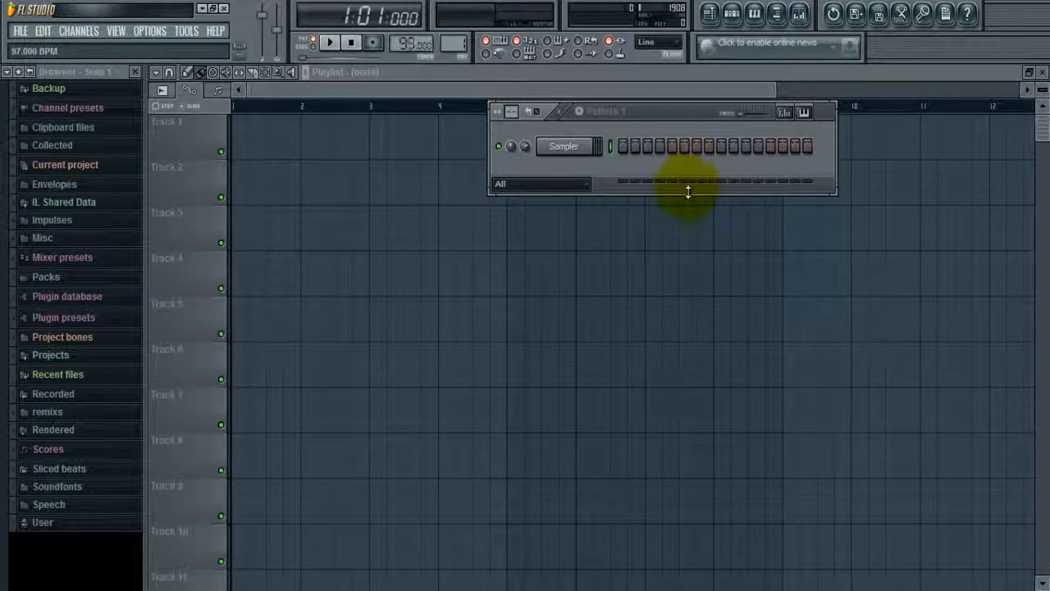
left_click_drag(703, 213, 749, 580)
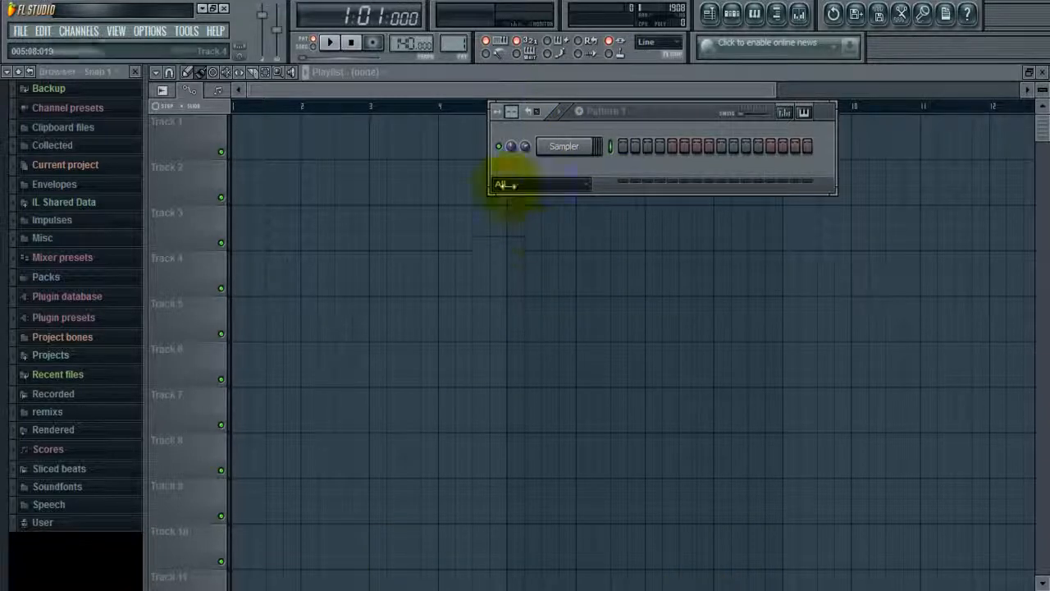
- Move the Pattern 1 step sequencer window closer to the track headers in the playlist
left_click_drag(670, 122, 527, 141)
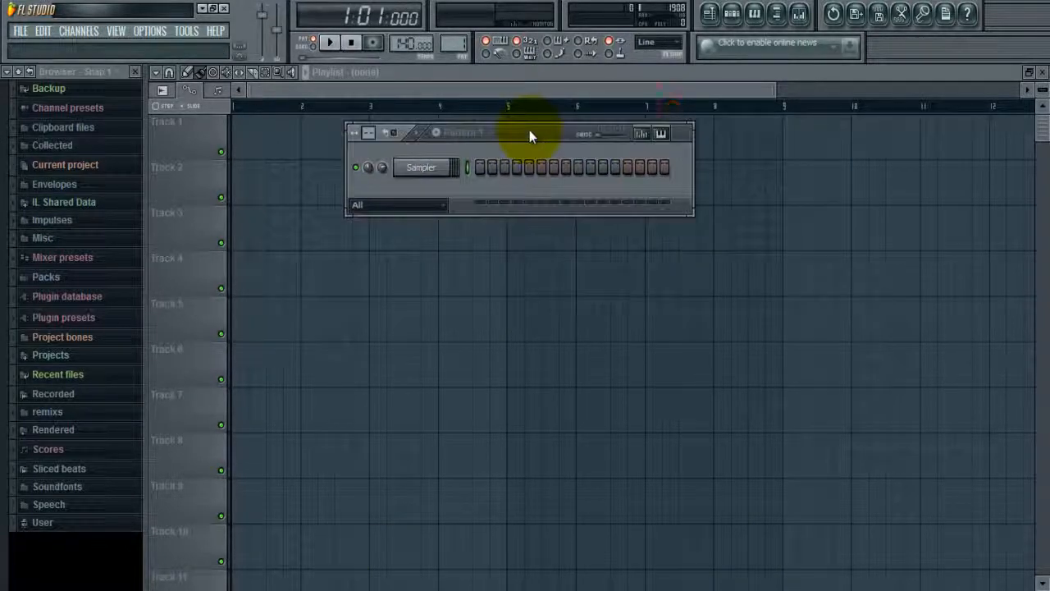
right_click(448, 164)
left_click(436, 157)
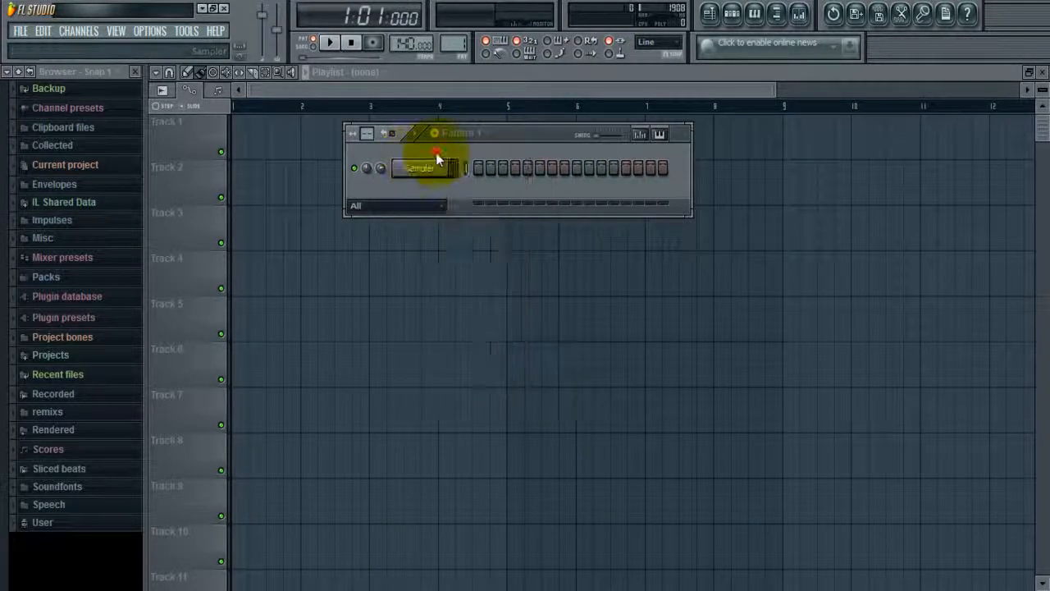
left_click(152, 33)
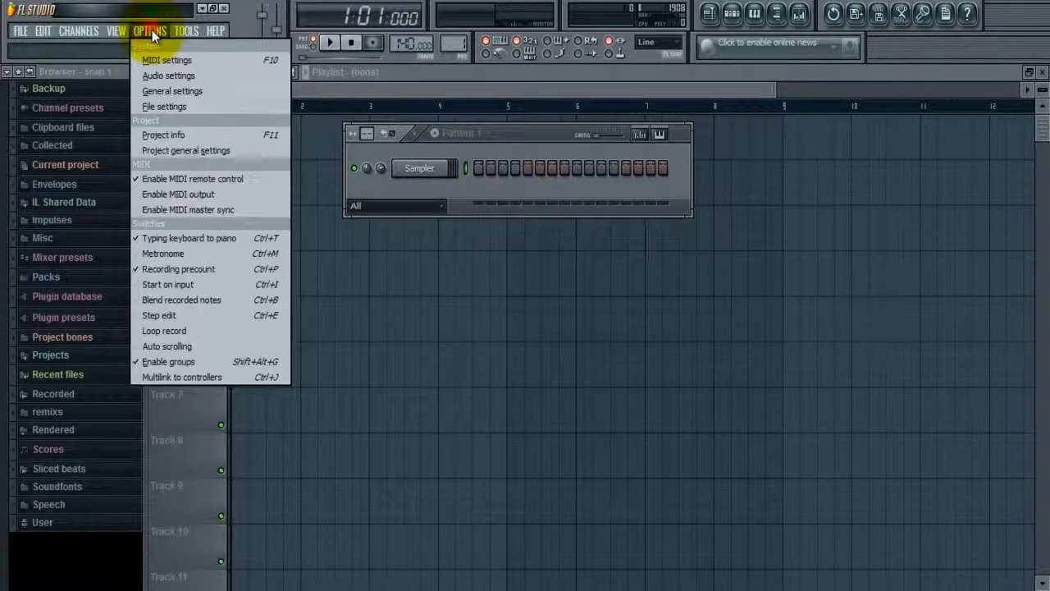
mouse_move(79, 31)
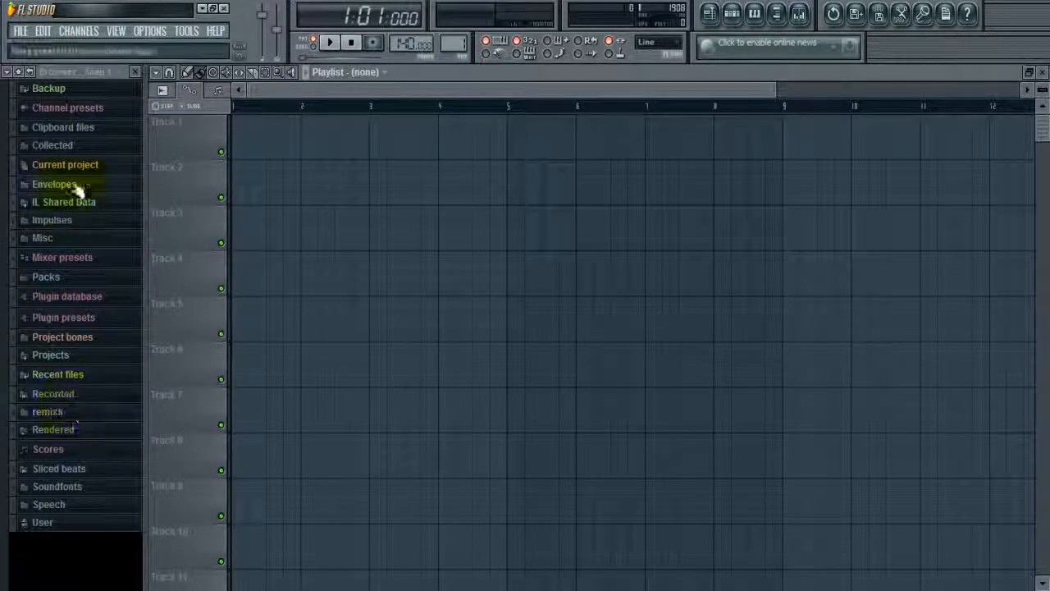
- Examine the Collected folder and the channel presets in the browser, including the 3x Osc, Various and Useful groups, and collapse them
left_click(82, 142)
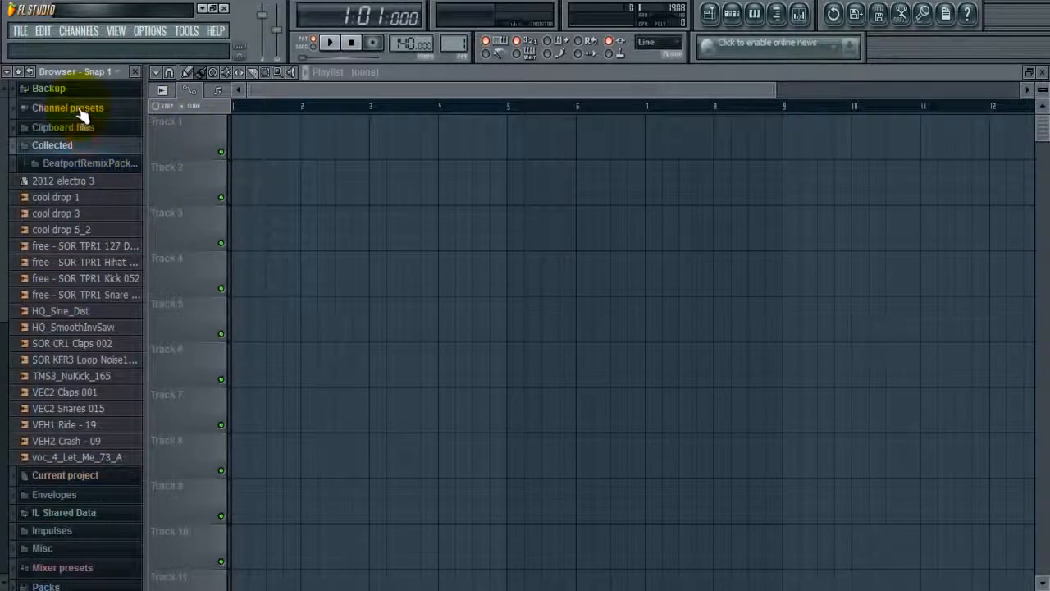
left_click(82, 109)
left_click(86, 129)
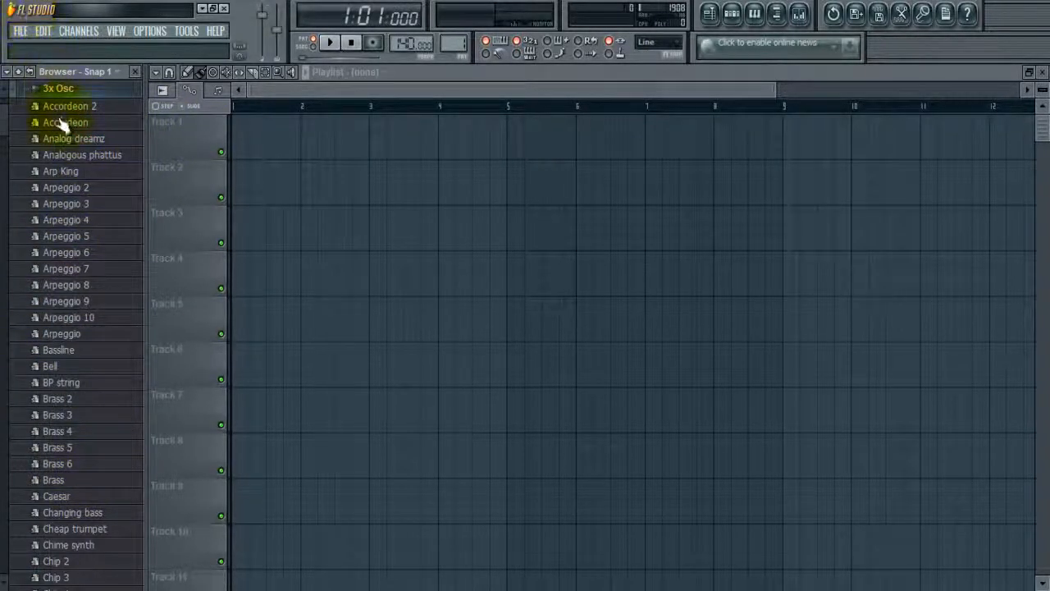
left_click(64, 90)
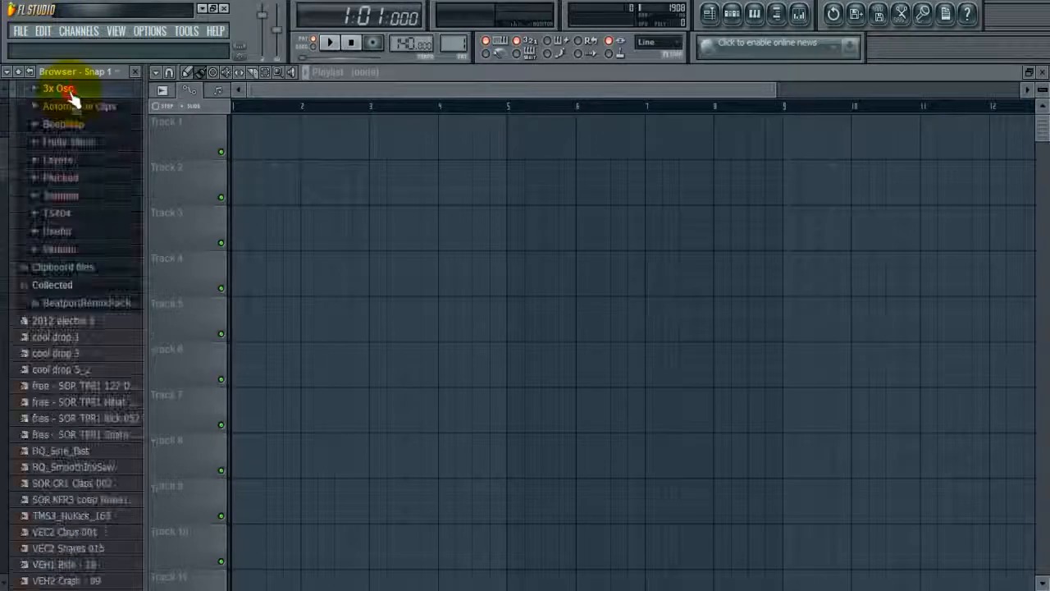
left_click(78, 250)
left_click(87, 230)
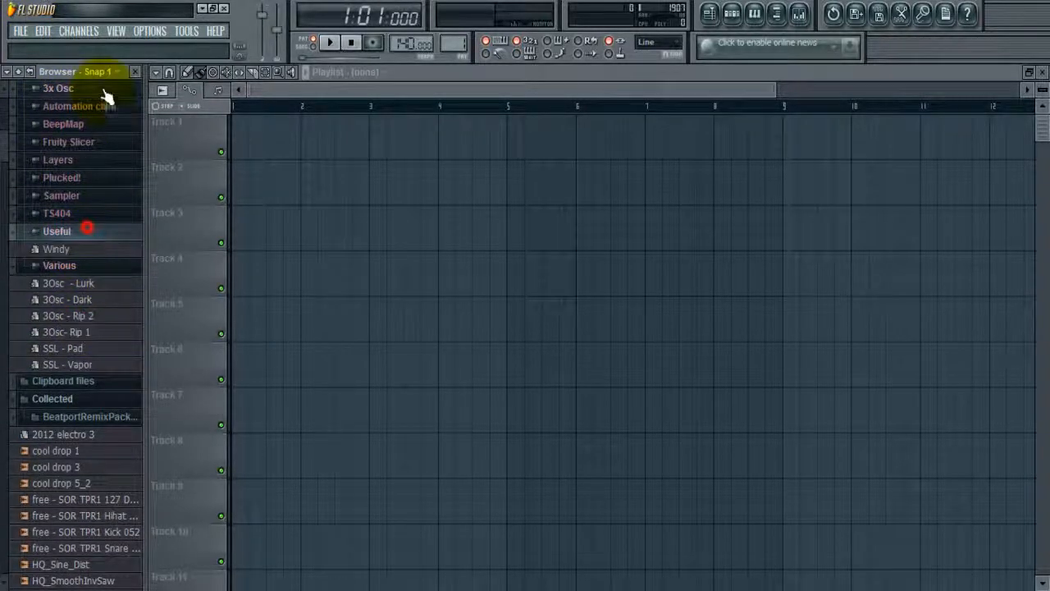
left_click(45, 89)
scroll(50, 123, "up", 1)
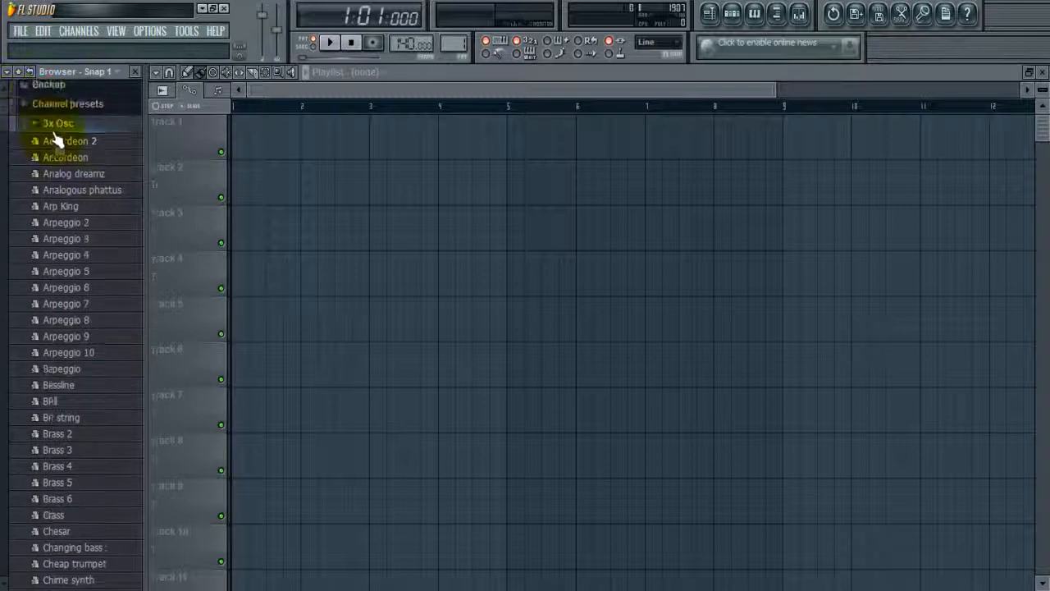
left_click(65, 106)
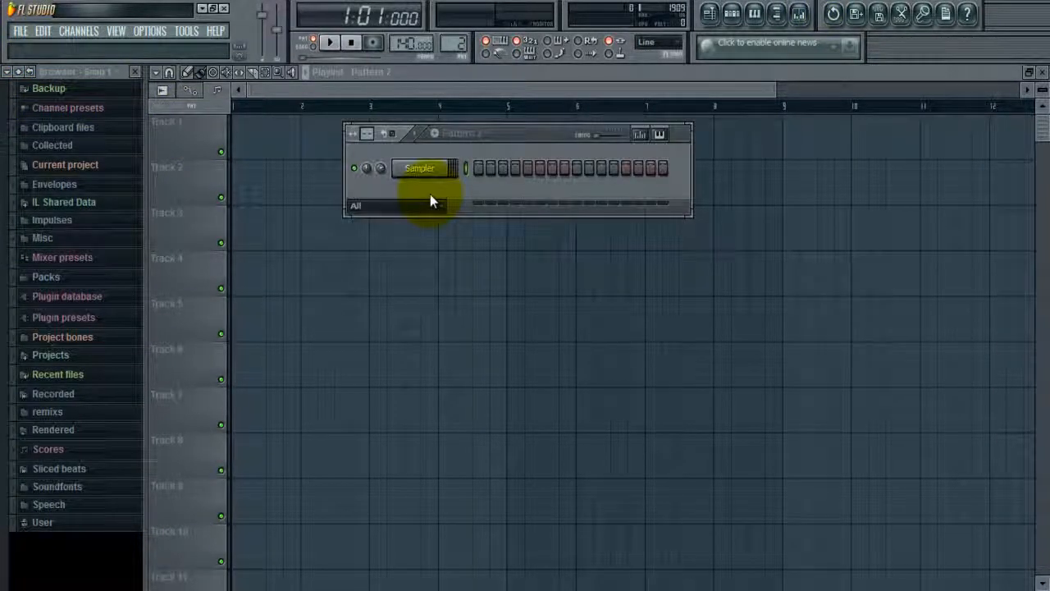
- Insert a Massive synthesizer channel before the Sampler in Pattern 2 and close its plugin window
right_click(426, 172)
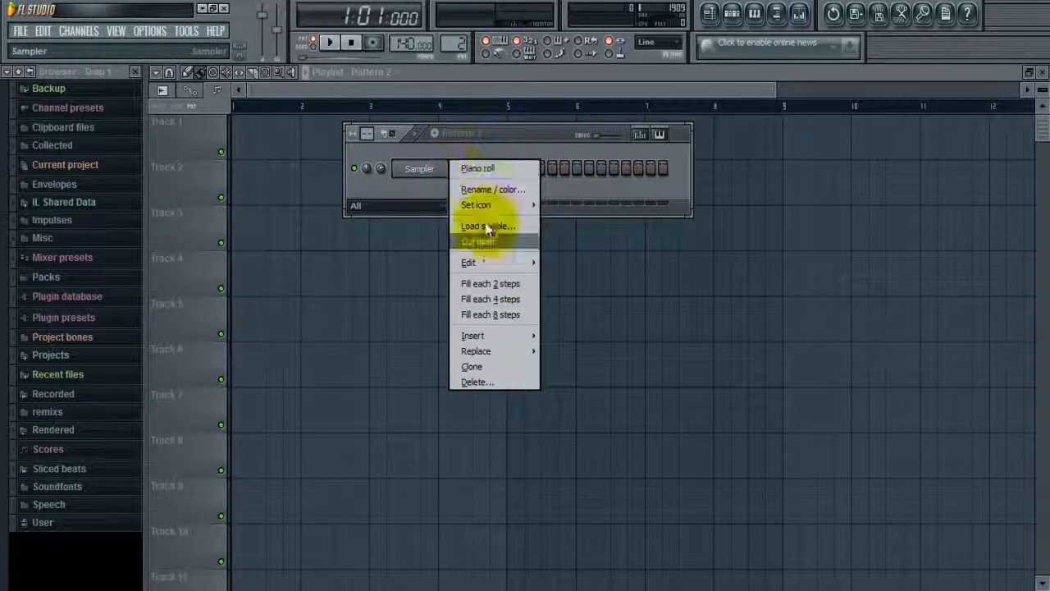
mouse_move(493, 339)
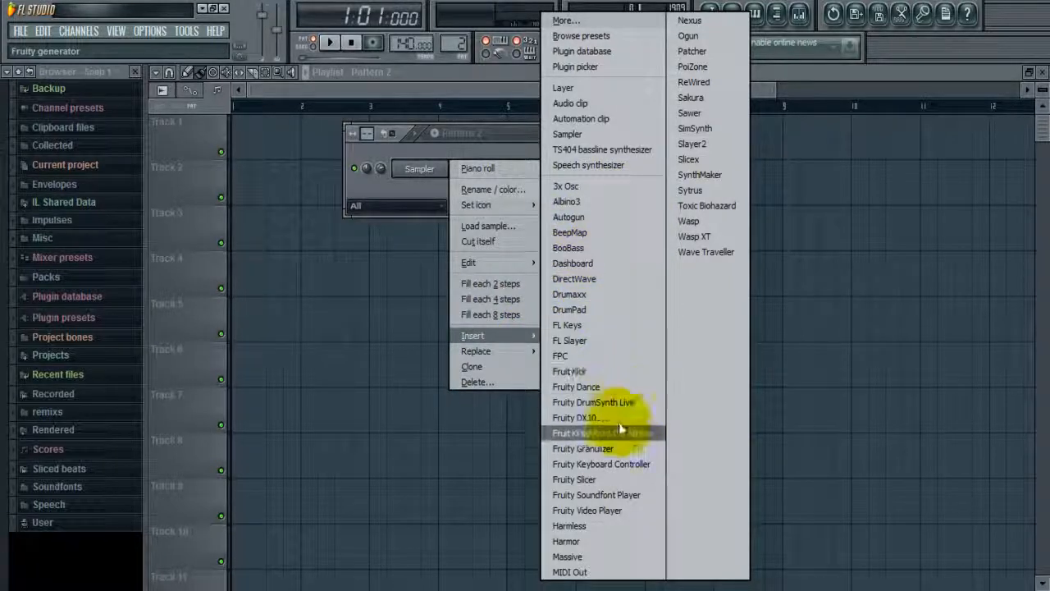
left_click(599, 558)
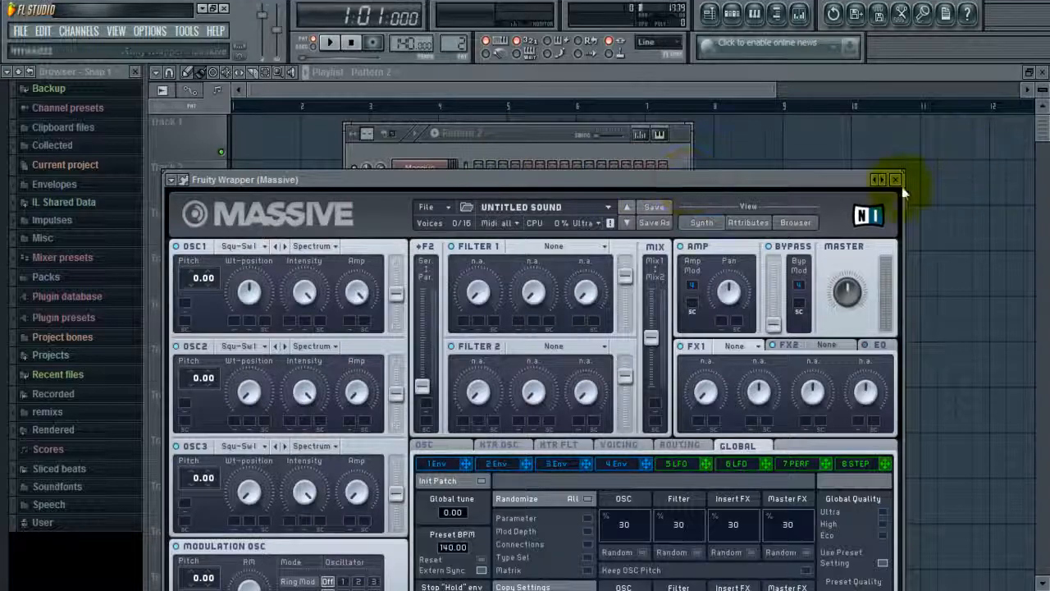
left_click(898, 180)
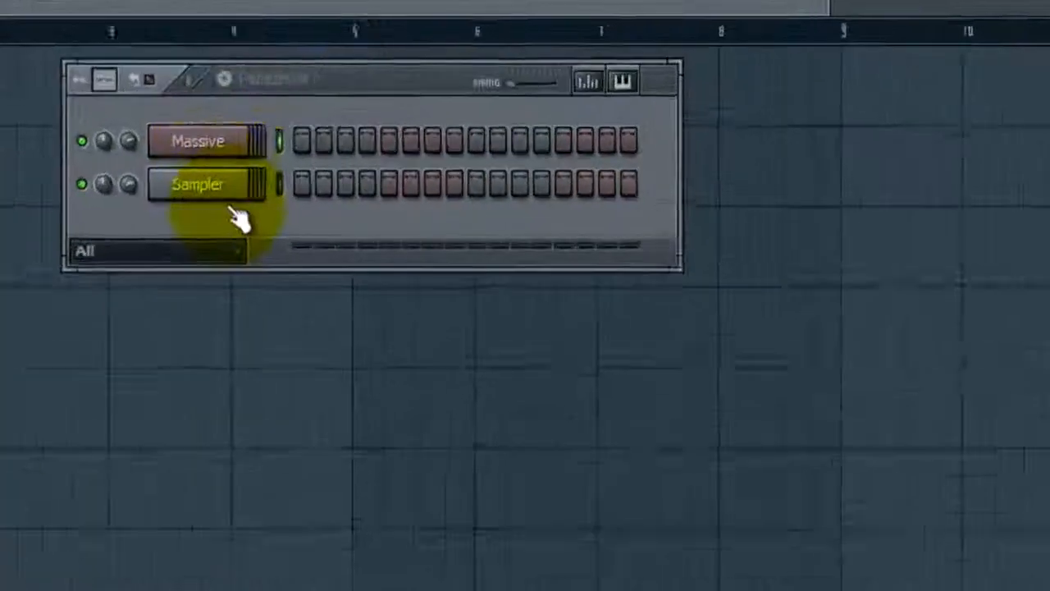
- Insert an Albino3 synthesizer channel between the Massive and Sampler channels
right_click(434, 189)
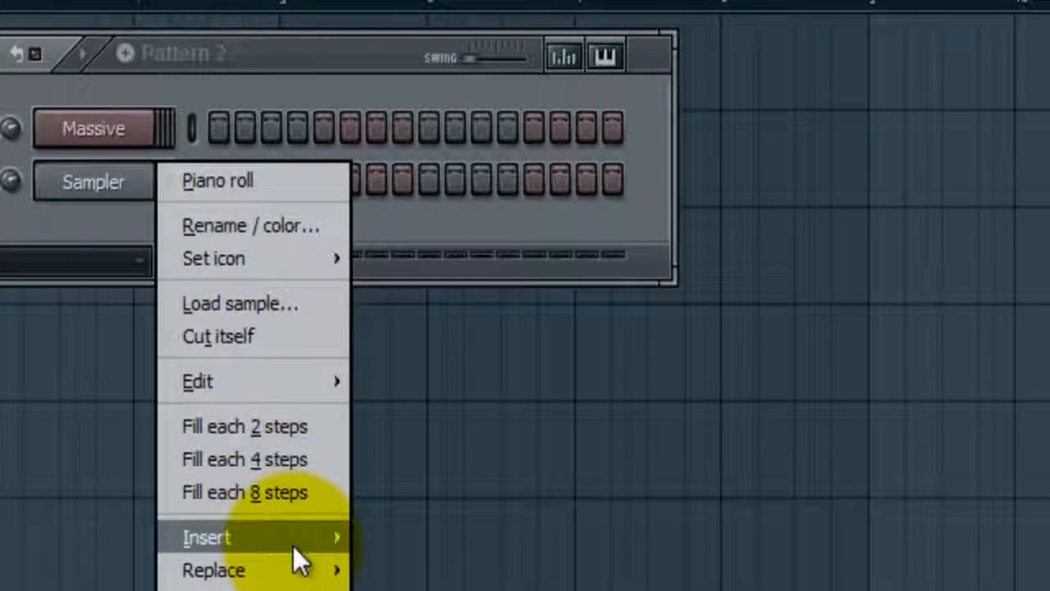
mouse_move(297, 548)
left_click(444, 211)
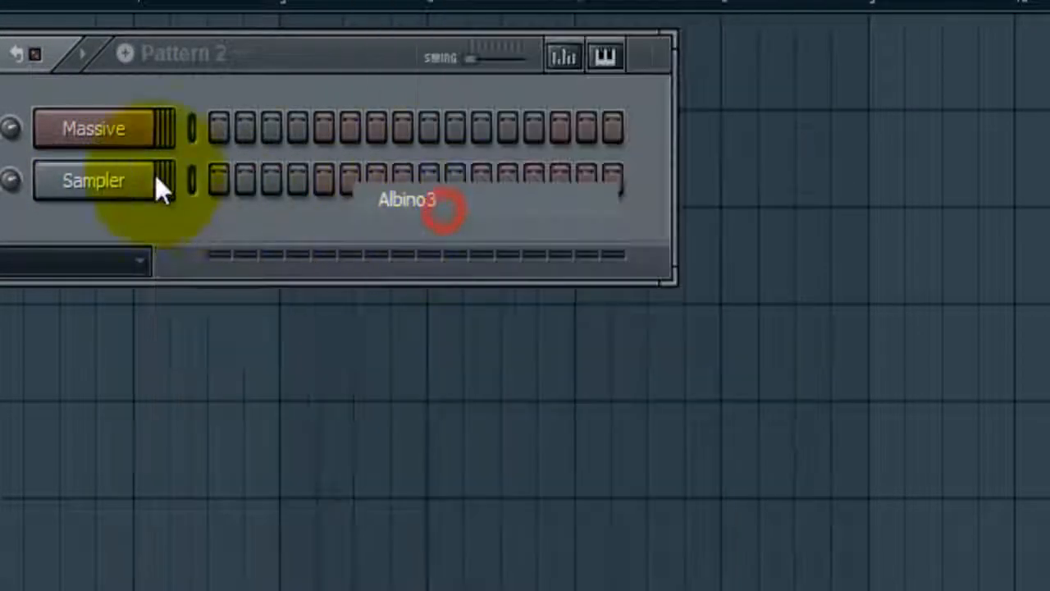
- Insert an FPC channel before the Massive channel in Pattern 2 and close the FPC and Albino3 plugin windows
right_click(106, 115)
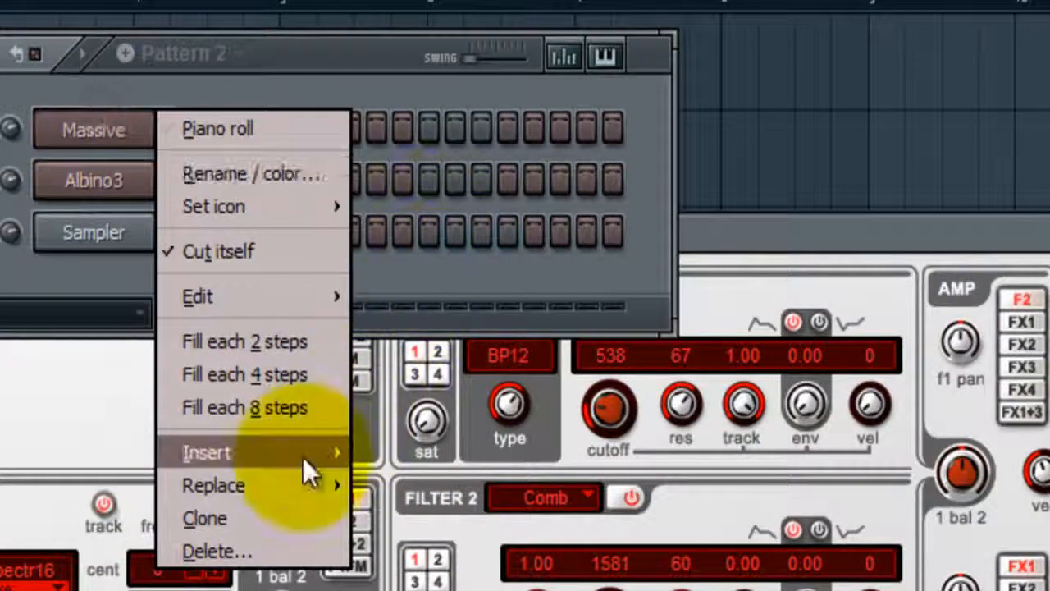
mouse_move(303, 457)
left_click(429, 528)
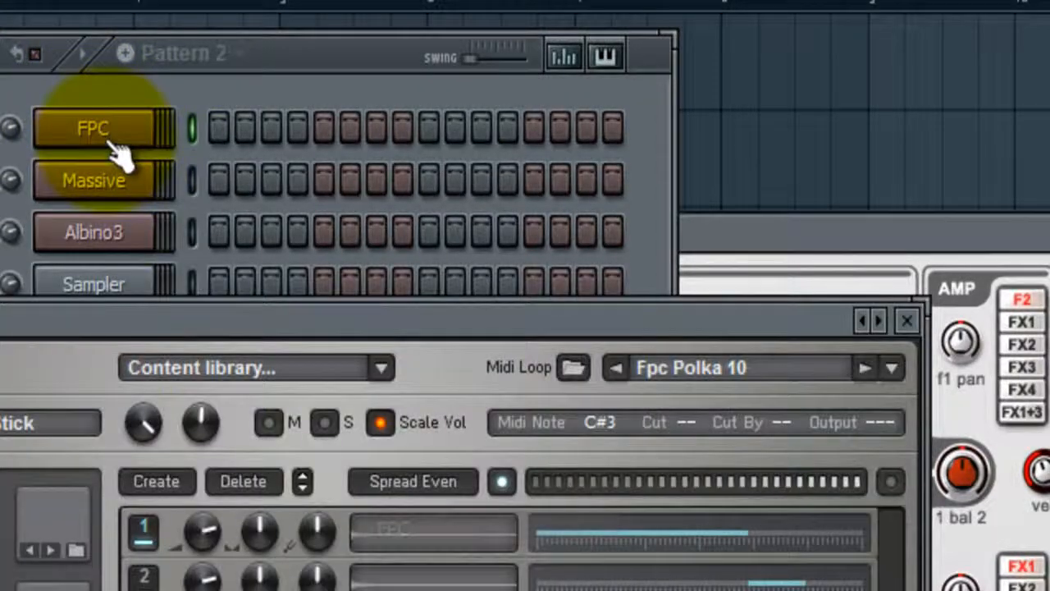
left_click(906, 320)
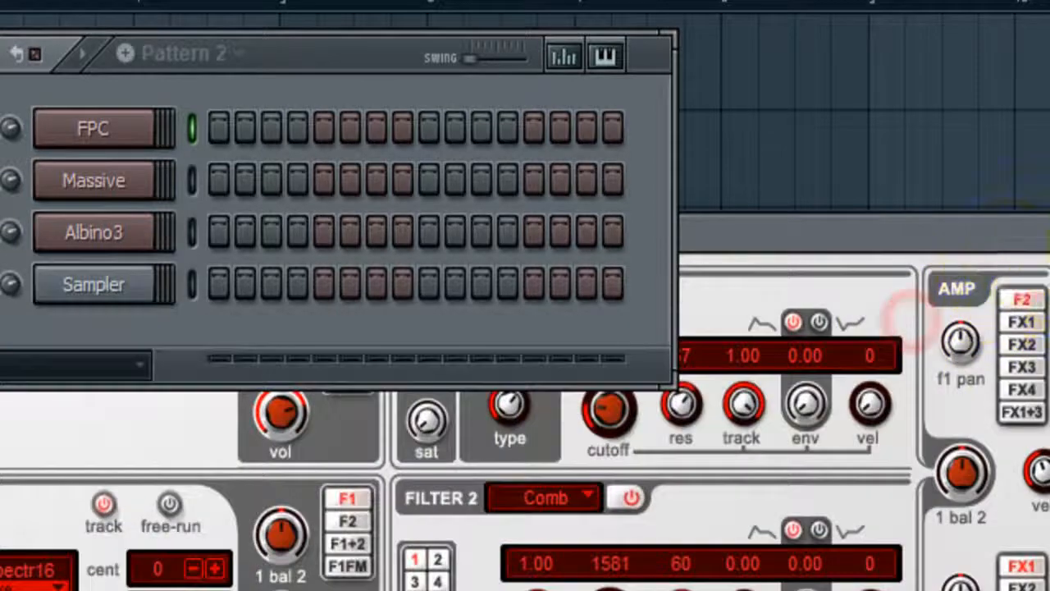
left_click(1046, 236)
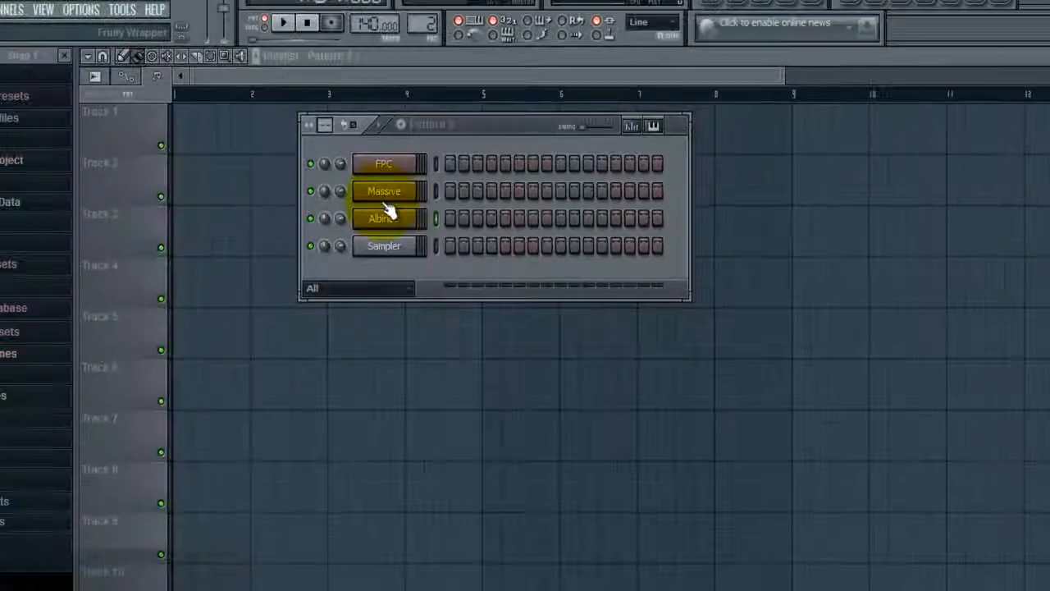
- Insert a second Massive synthesizer channel between the existing Massive and Albino3 channels
right_click(123, 240)
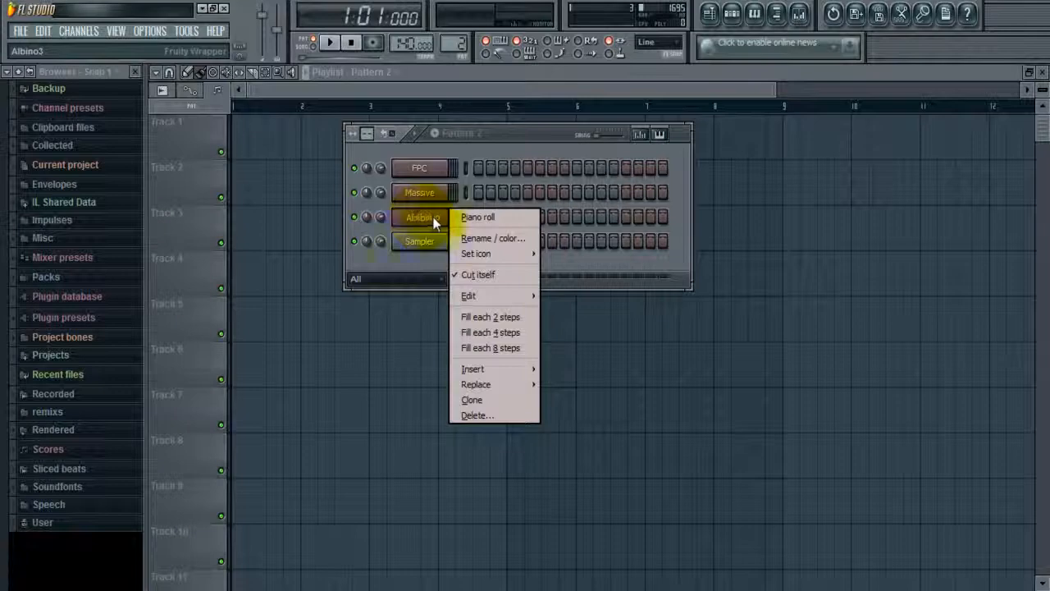
mouse_move(496, 368)
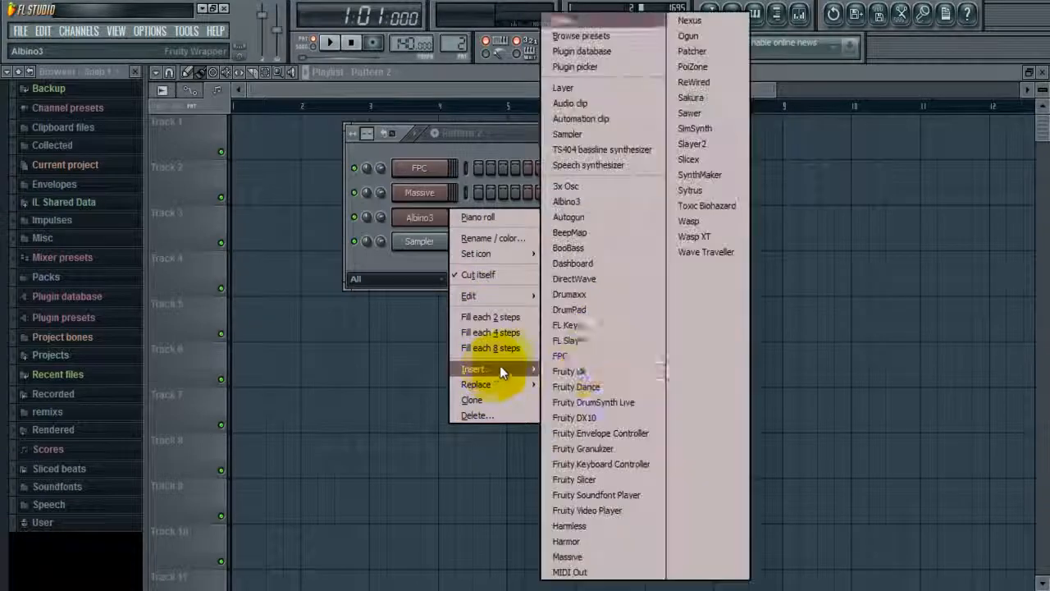
left_click(568, 557)
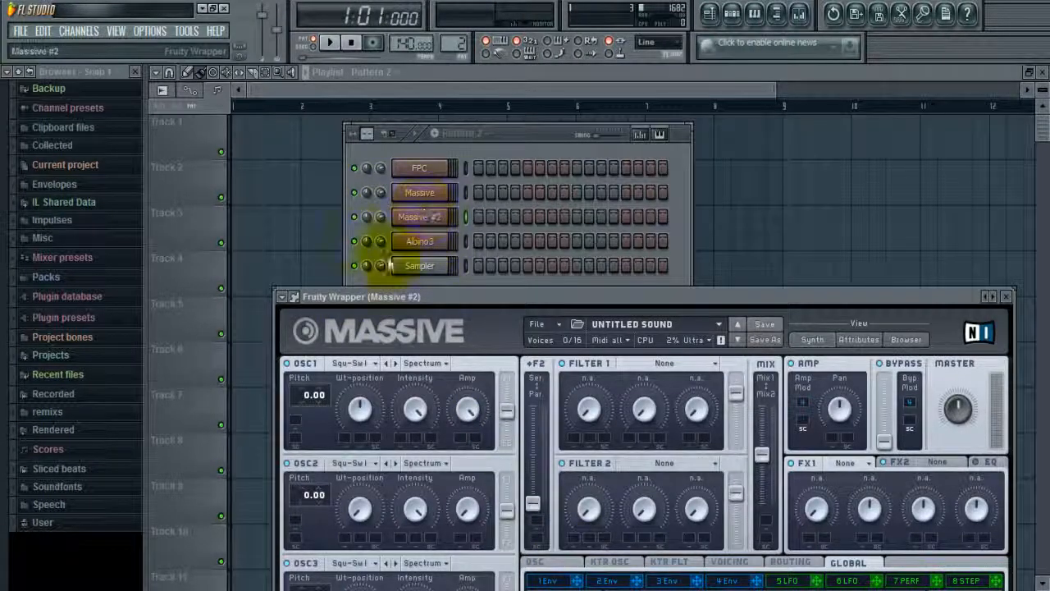
- Insert a third Massive channel before Massive #2 and close both open Massive plugin windows
right_click(435, 217)
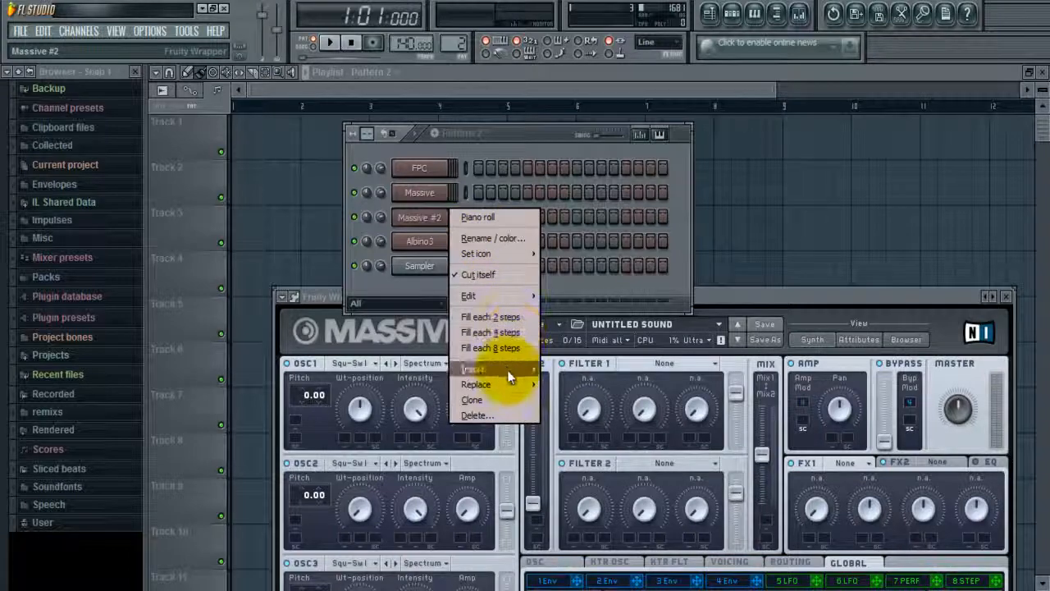
mouse_move(518, 369)
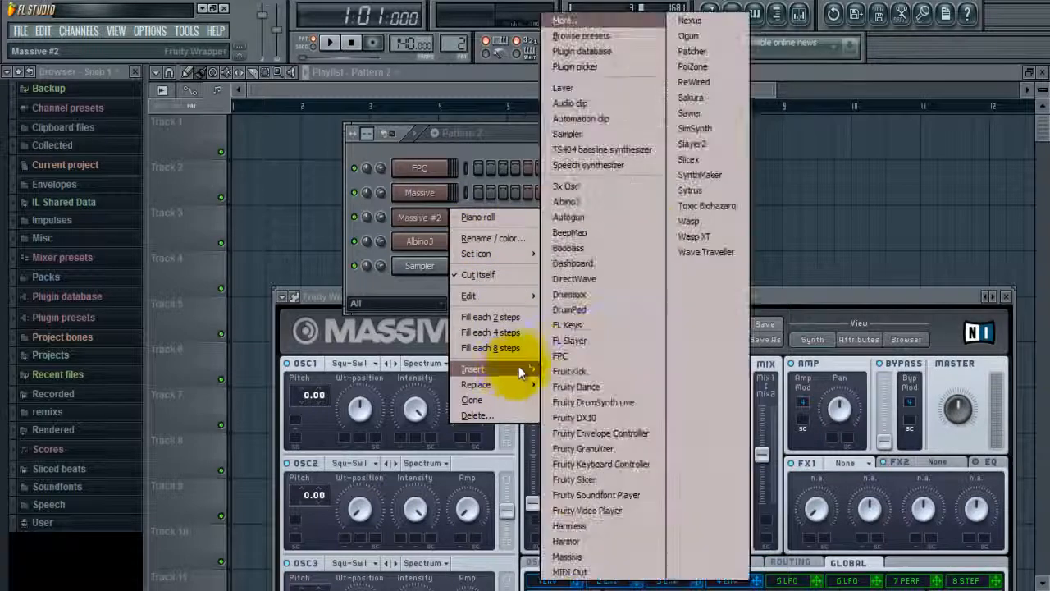
left_click(612, 556)
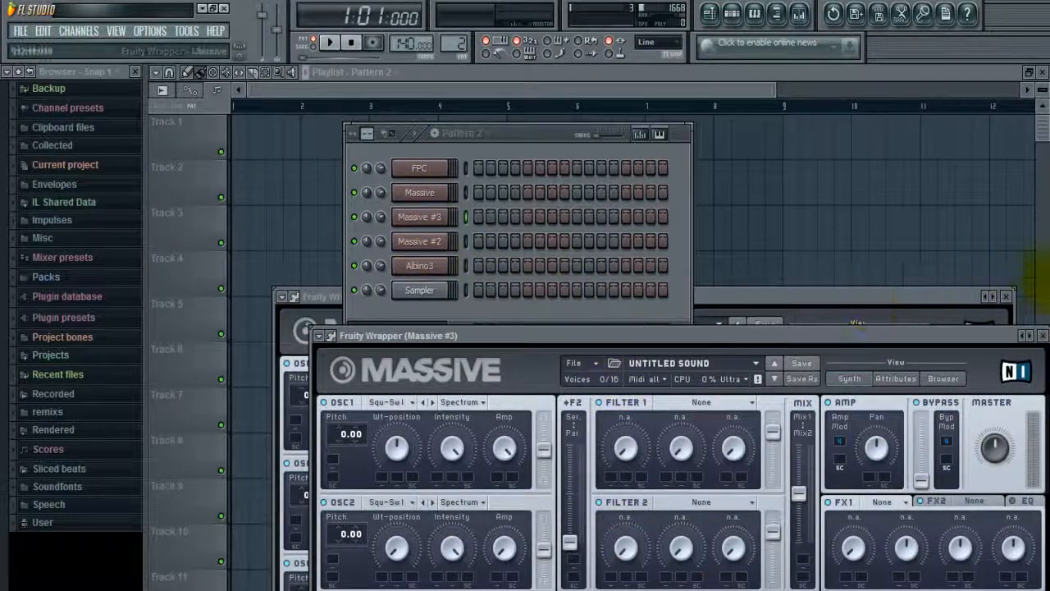
left_click(1042, 335)
left_click(1007, 296)
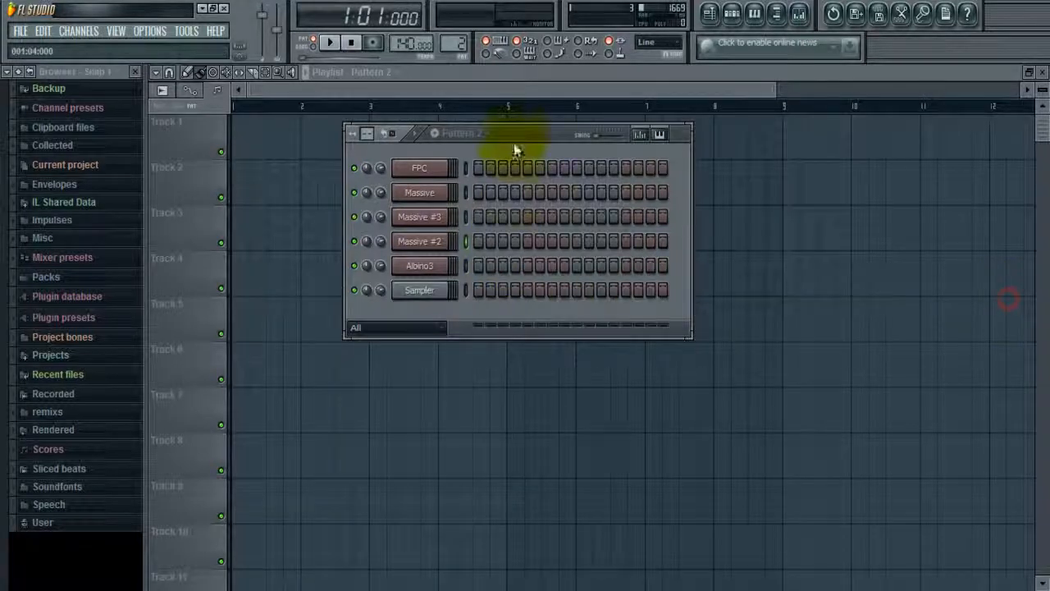
- Move the Pattern 2 step sequencer slightly closer to the track headers and open the FPC channel's plugin window
left_click_drag(517, 129, 506, 131)
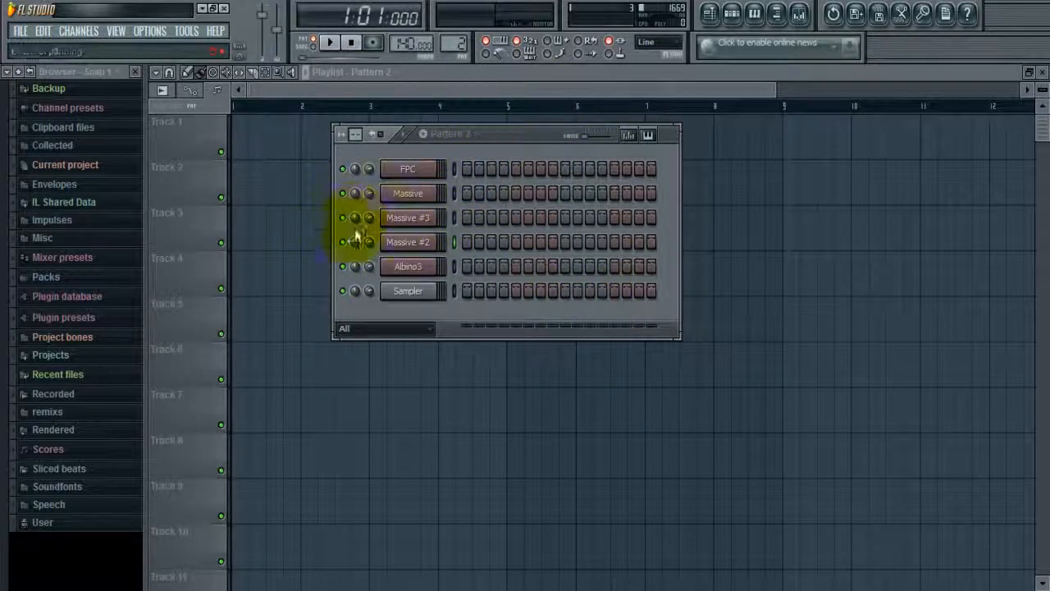
left_click(415, 176)
left_click(520, 136)
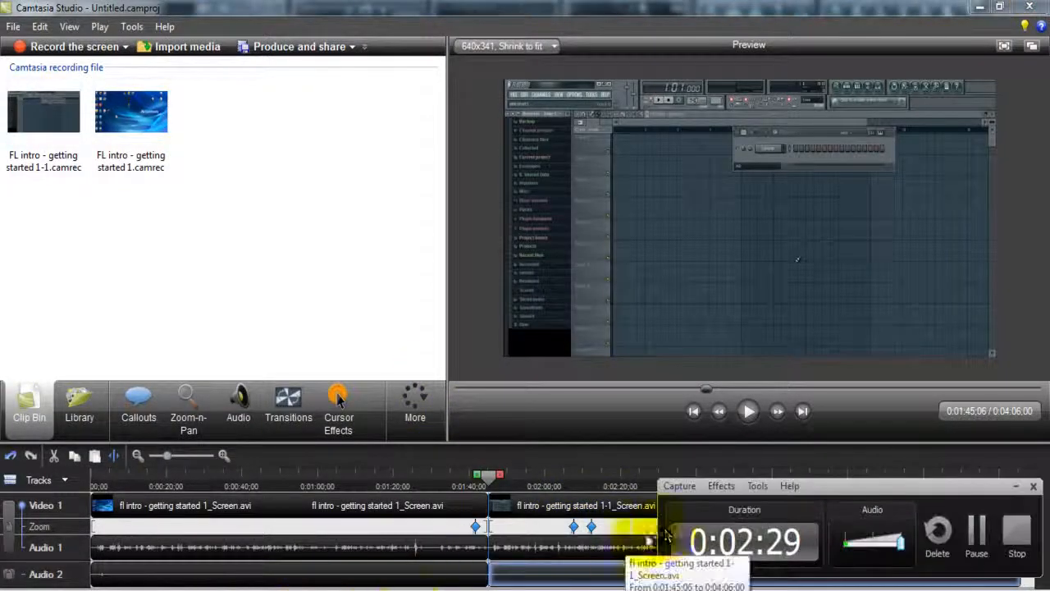
left_click(1018, 529)
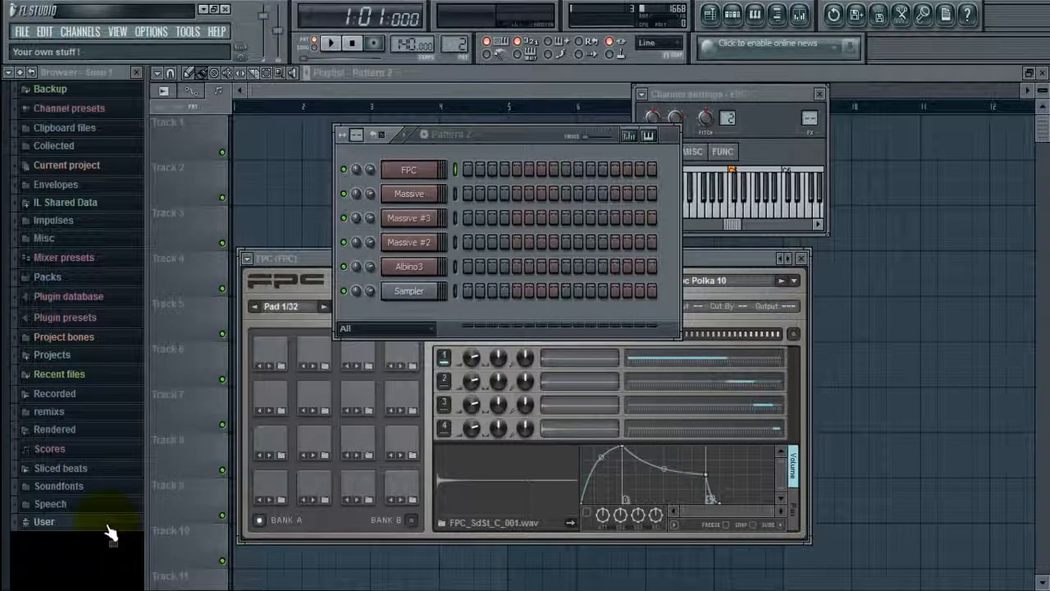
- Expand the Packs folder and its Drum Kit 01 subfolder in the browser
left_click(98, 280)
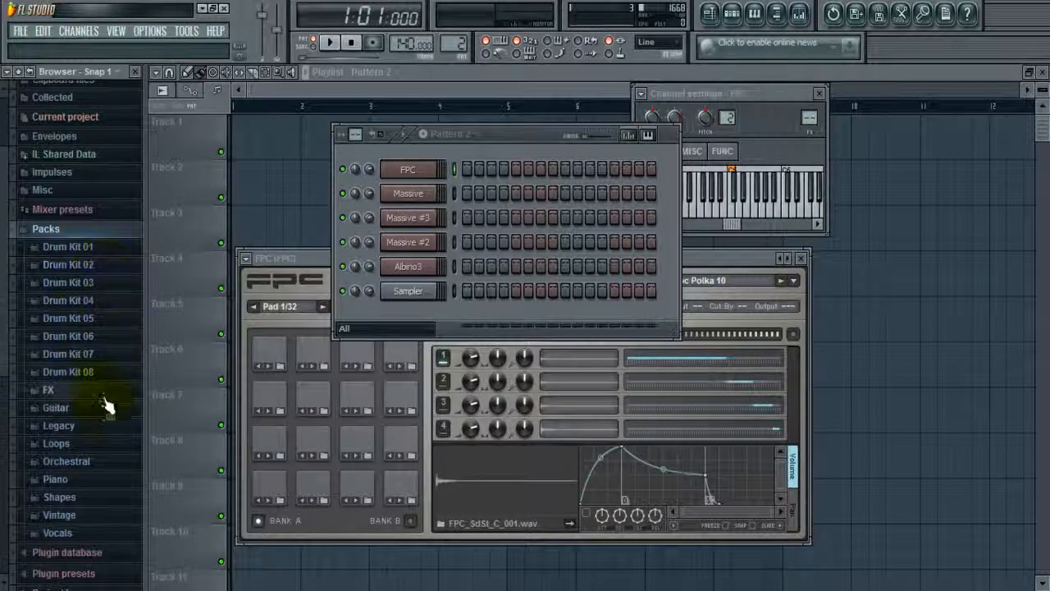
left_click(86, 247)
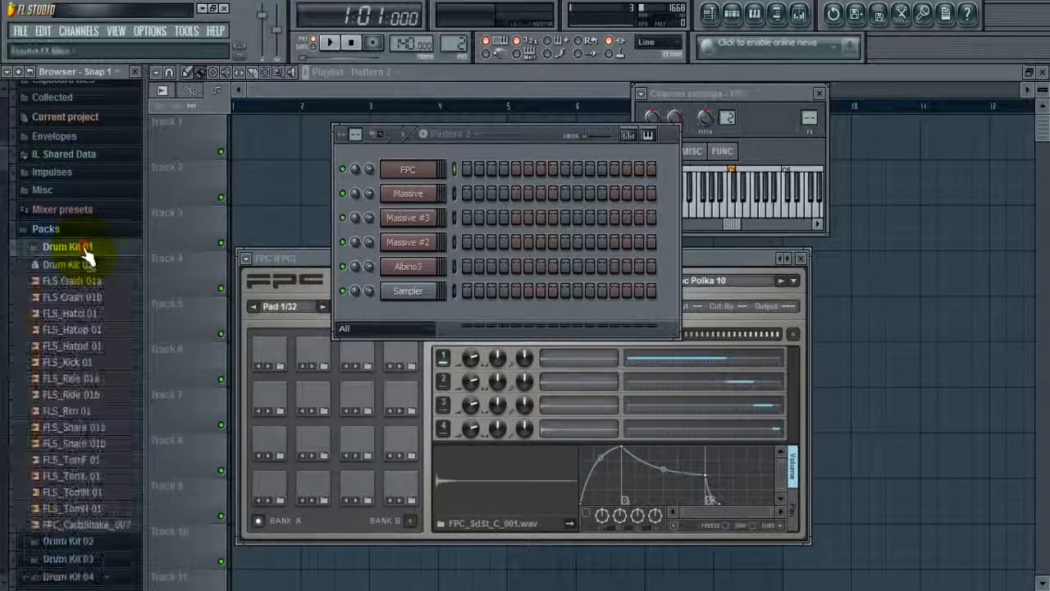
- Delete the FPC channel from Pattern 2 and confirm the deletion
right_click(424, 171)
left_click(424, 171)
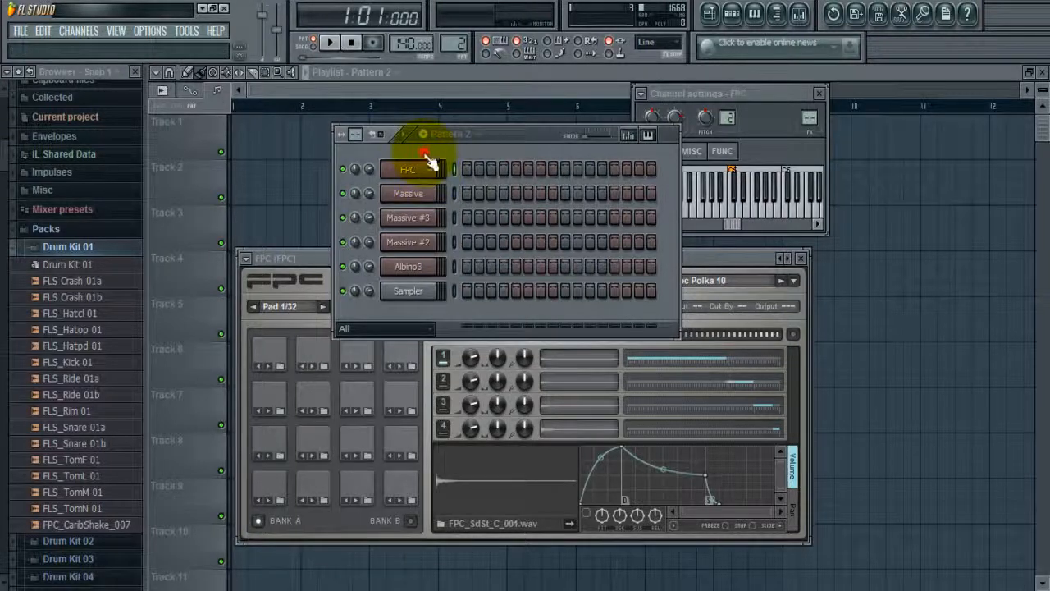
right_click(427, 171)
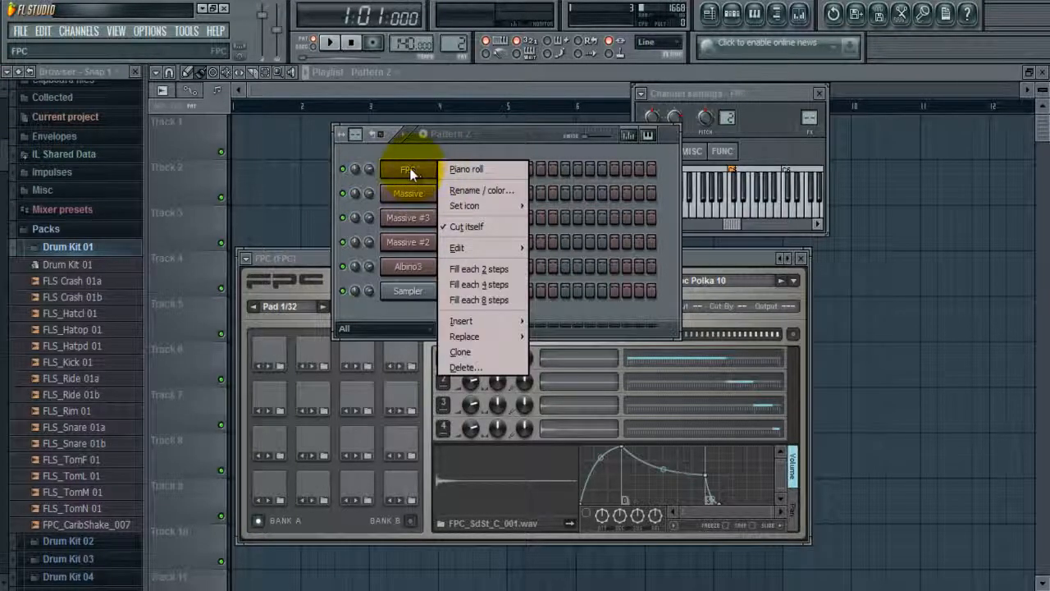
left_click(411, 167)
right_click(410, 169)
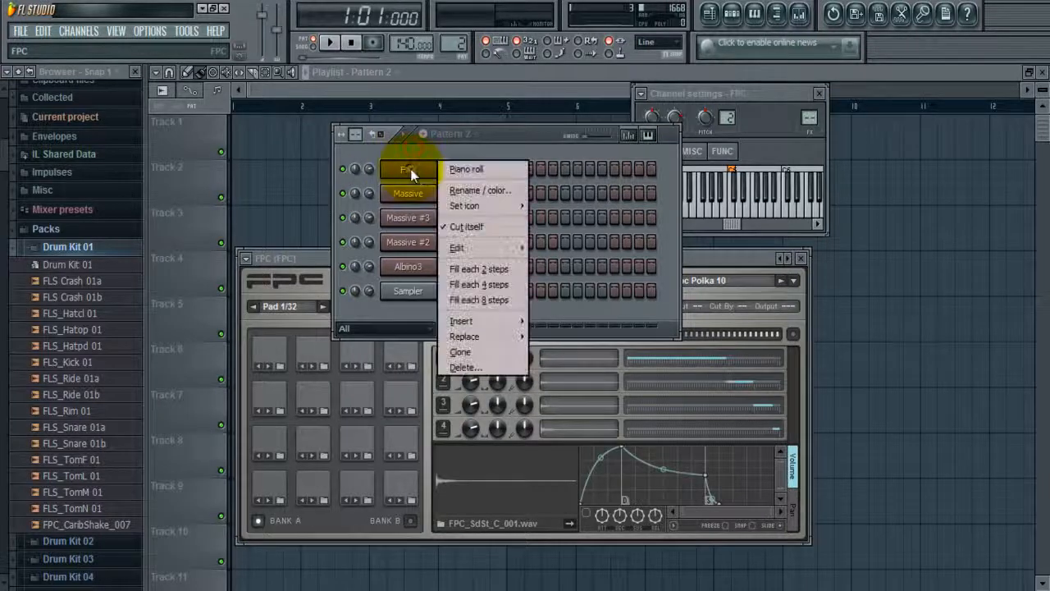
left_click(491, 365)
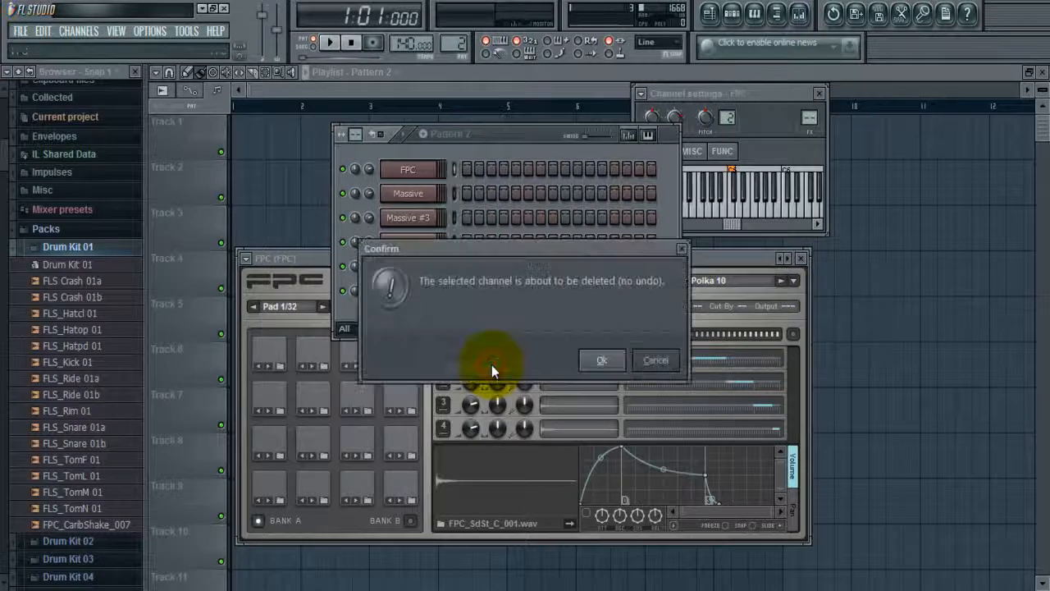
left_click(604, 362)
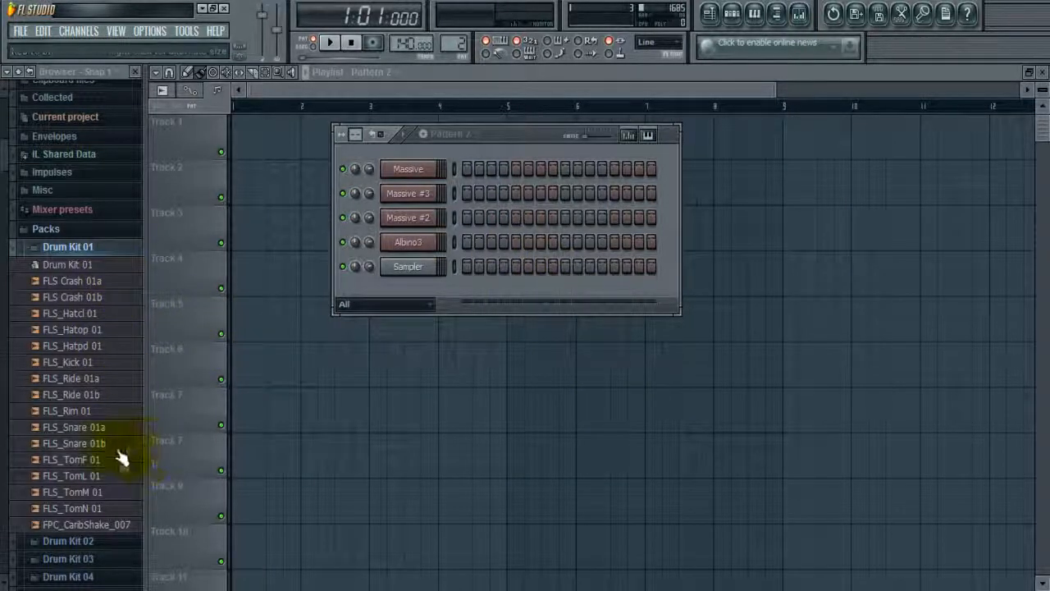
- Preview the FLS_Hatcl 01 sample in Drum Kit 01 and view its options for opening in channels and editing
left_click(101, 315)
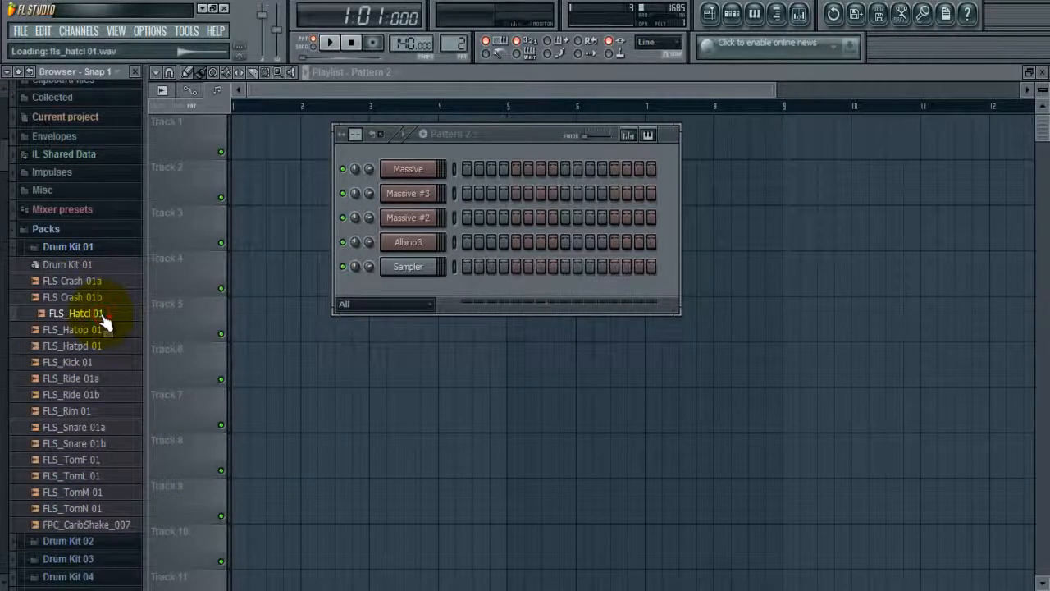
right_click(102, 318)
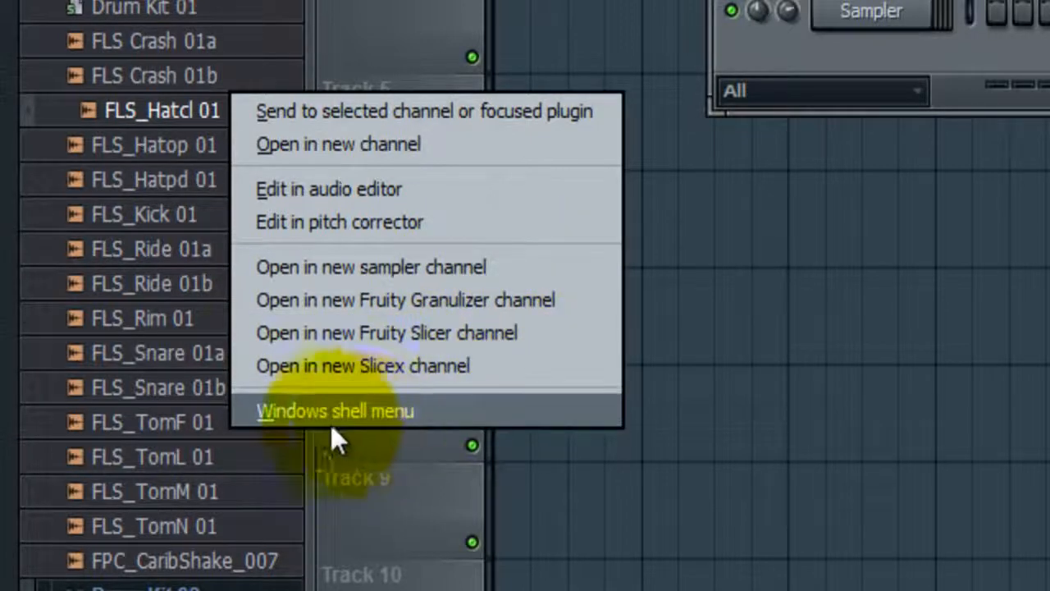
left_click(176, 110)
- Audition the Drum Kit 01 samples from FLS_Hatop 01 through FLS_Rim 01, return to the folder and go down to FLS_Kick 01
left_click(175, 147)
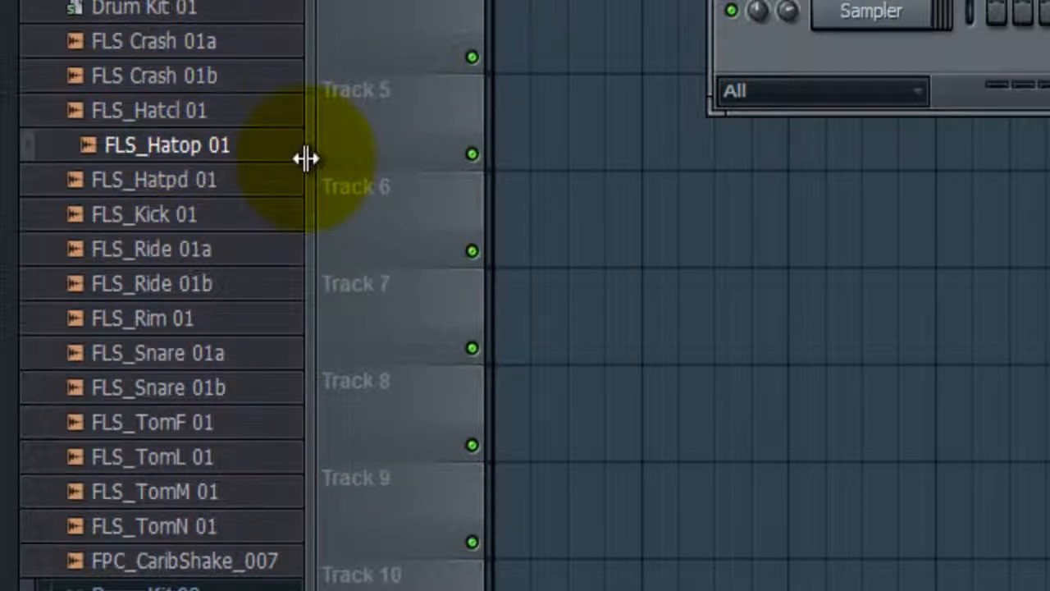
key("Down")
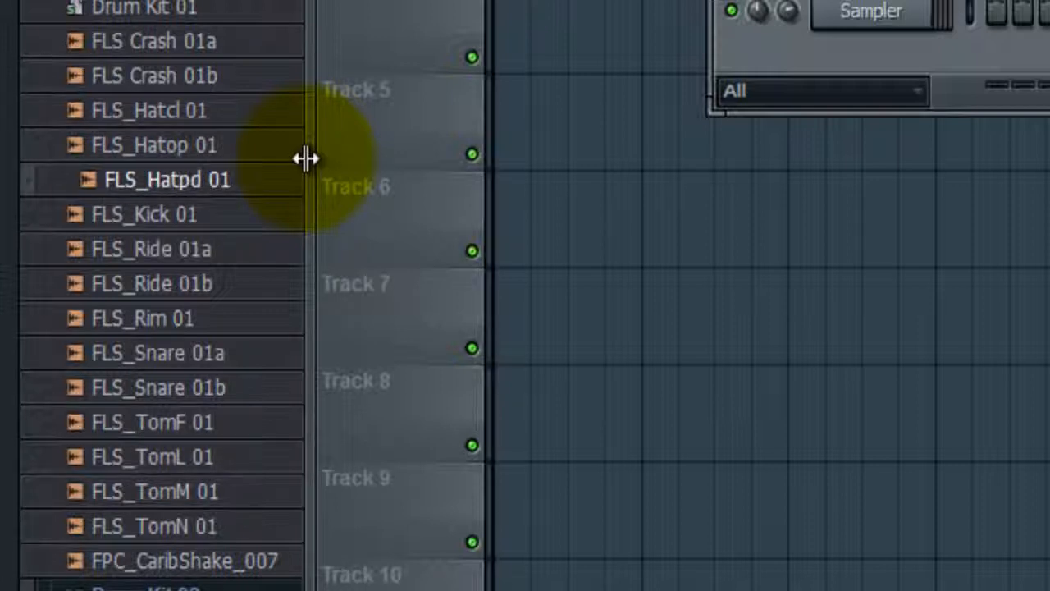
key("Down")
key("Down")
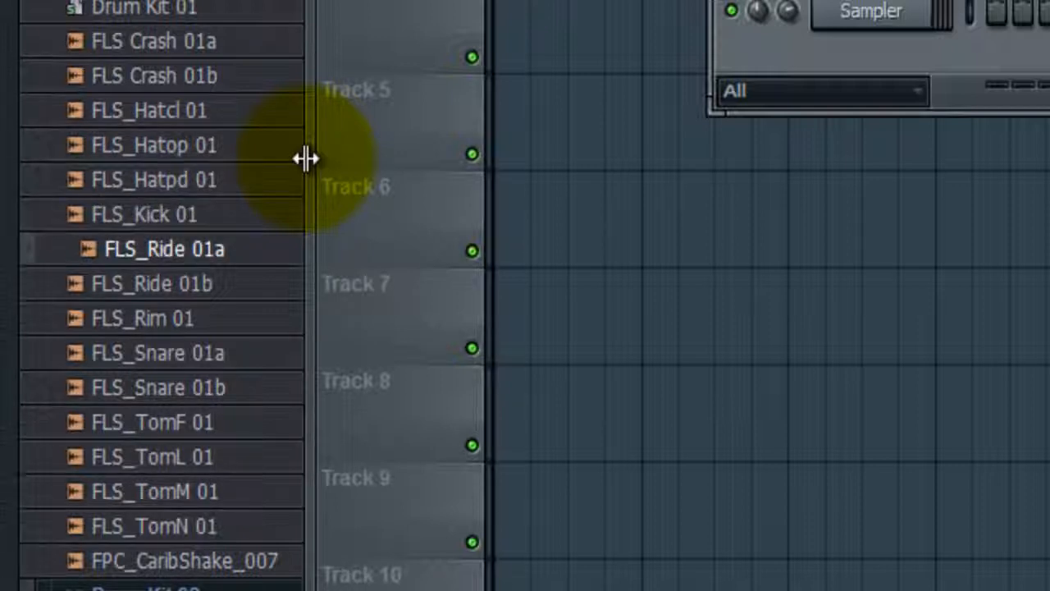
key("Up")
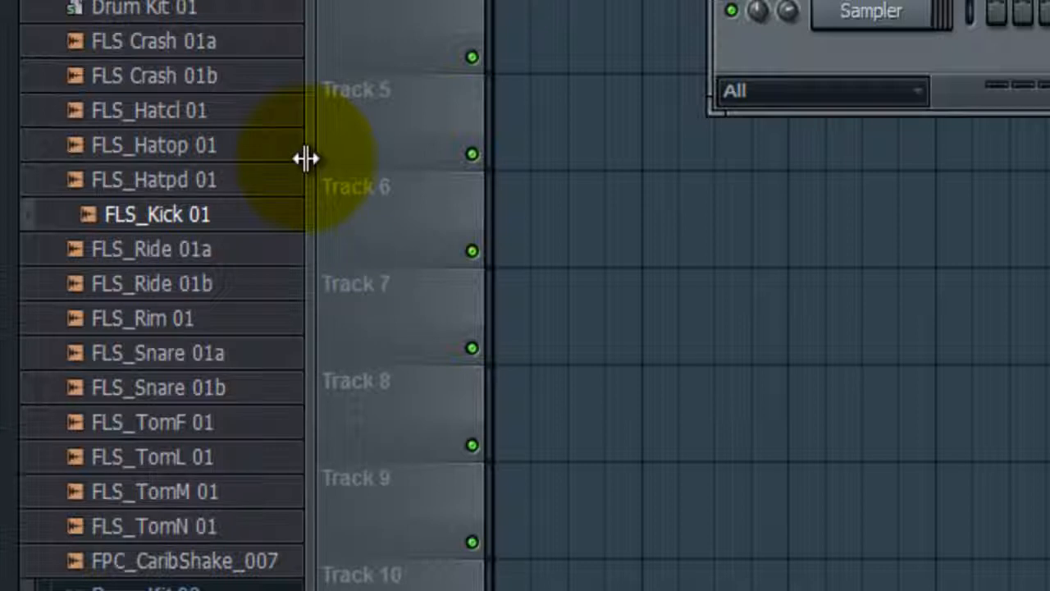
key("Down")
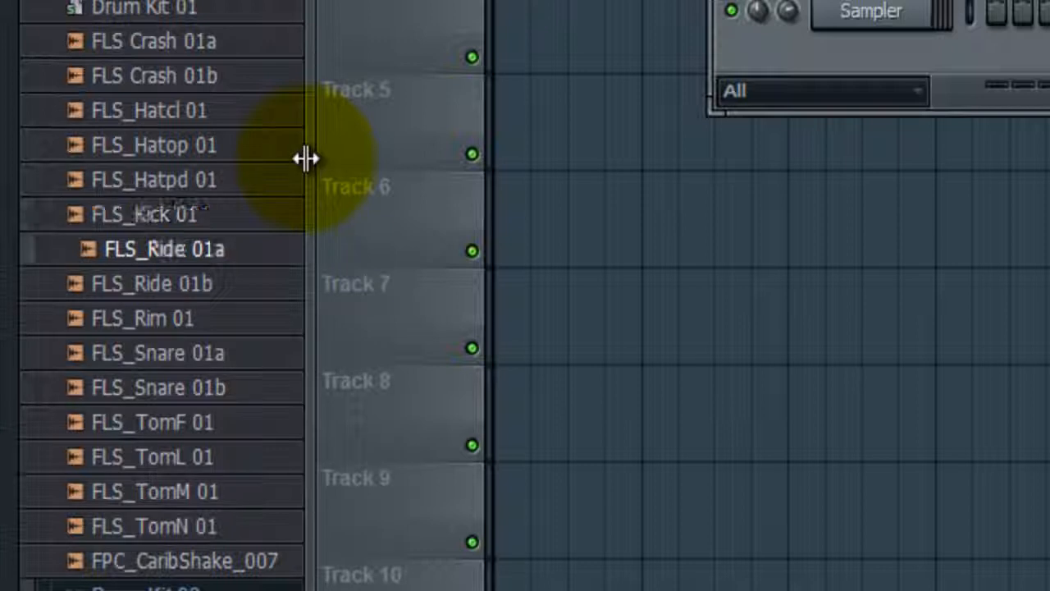
key("Down")
key("Down")
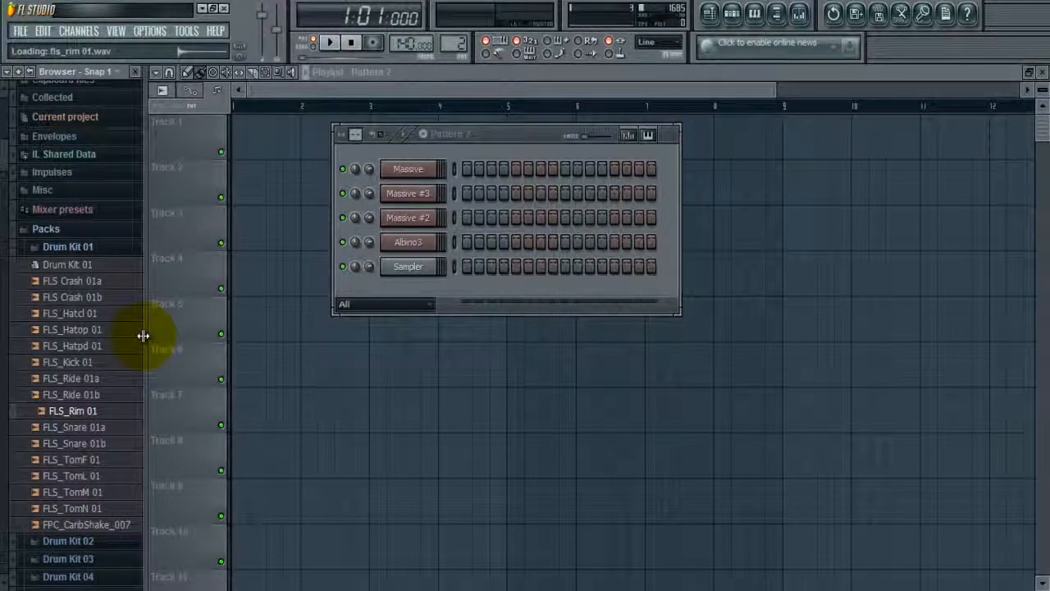
key("Left")
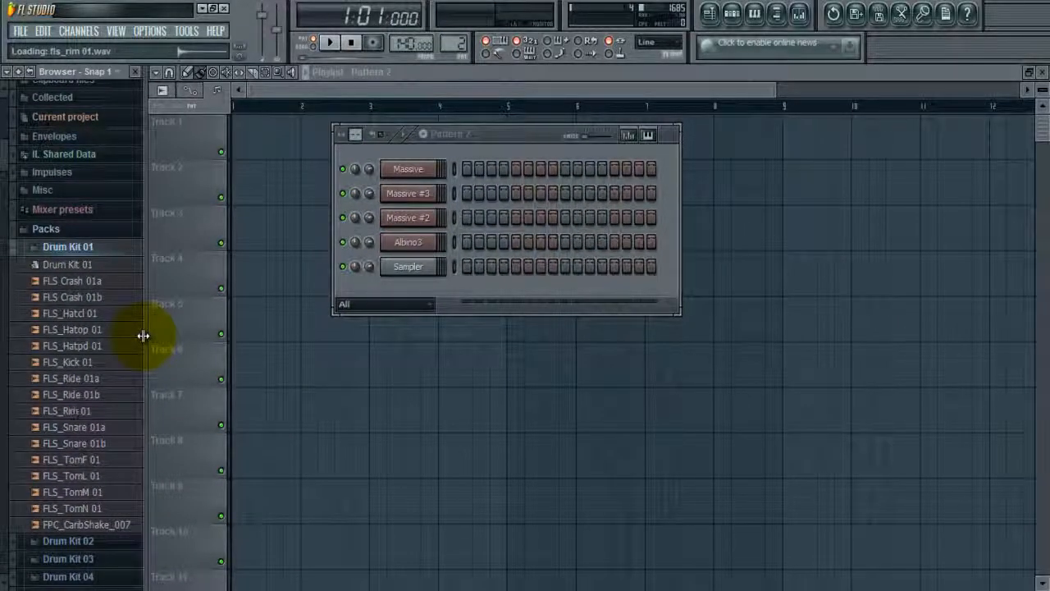
key("Down")
key("Down")
key("Down")
key("Down")
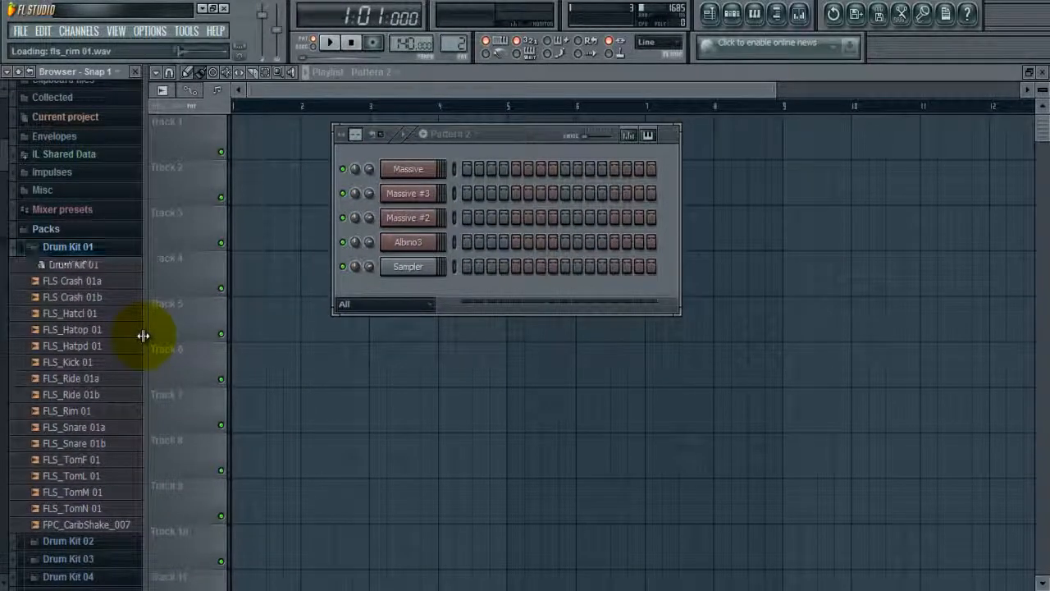
key("Down")
key("Down")
key("Down")
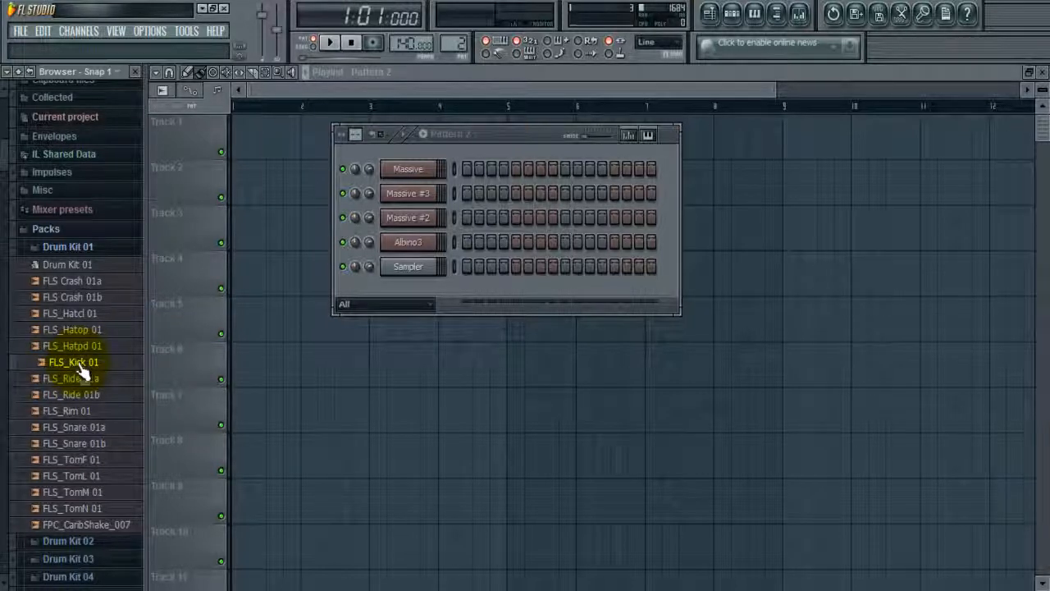
- Add FLS_Kick 01, FLS_Snare 01a, FLS_Hatcl 01 and FPC_CaribShake_007 from Drum Kit 01 as new channels above the Massive channel
left_click_drag(82, 369, 411, 152)
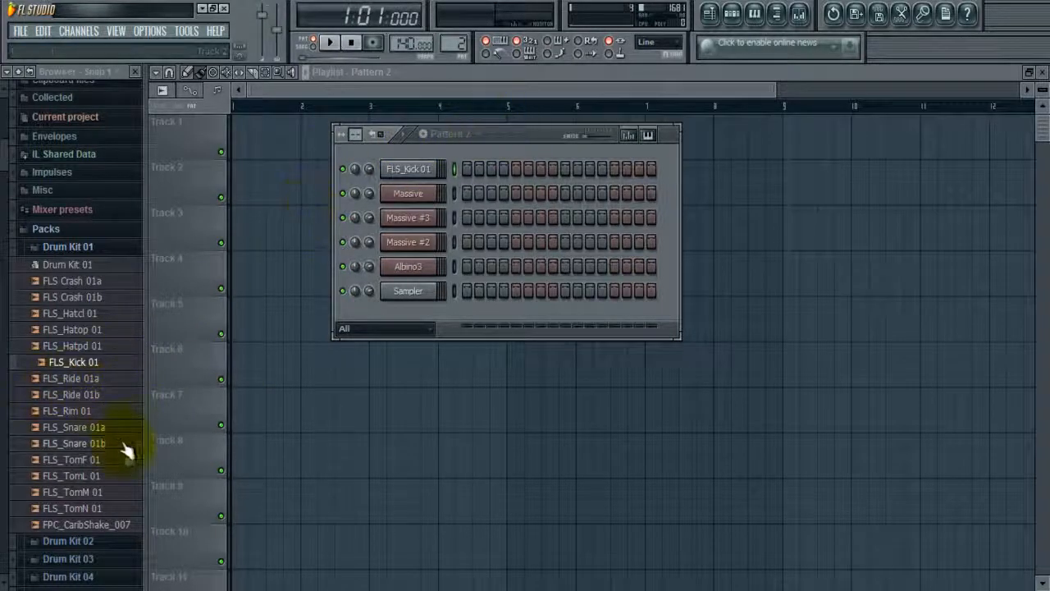
left_click_drag(106, 430, 414, 155)
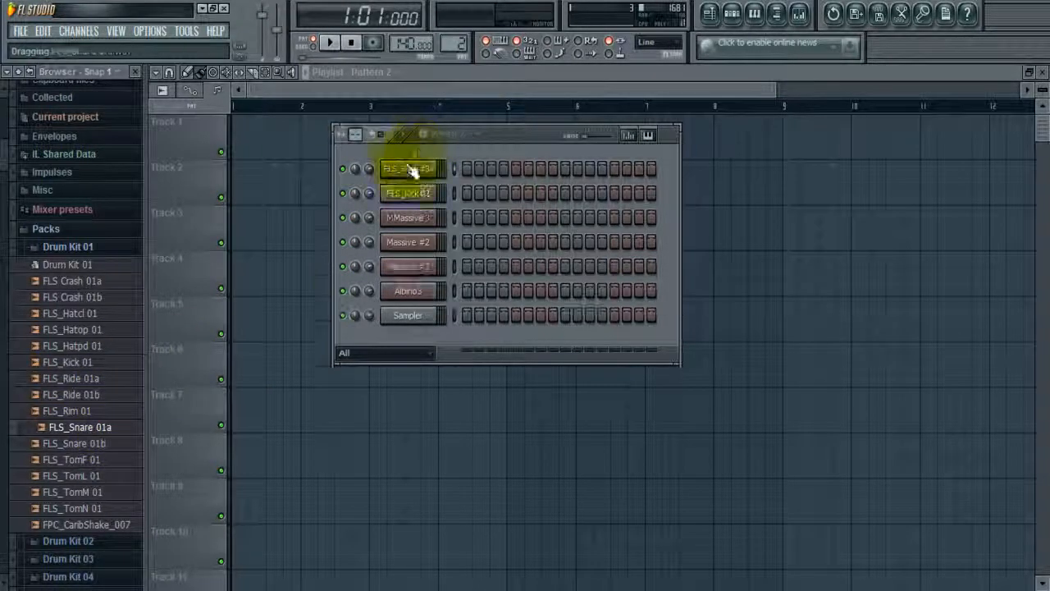
left_click(92, 329)
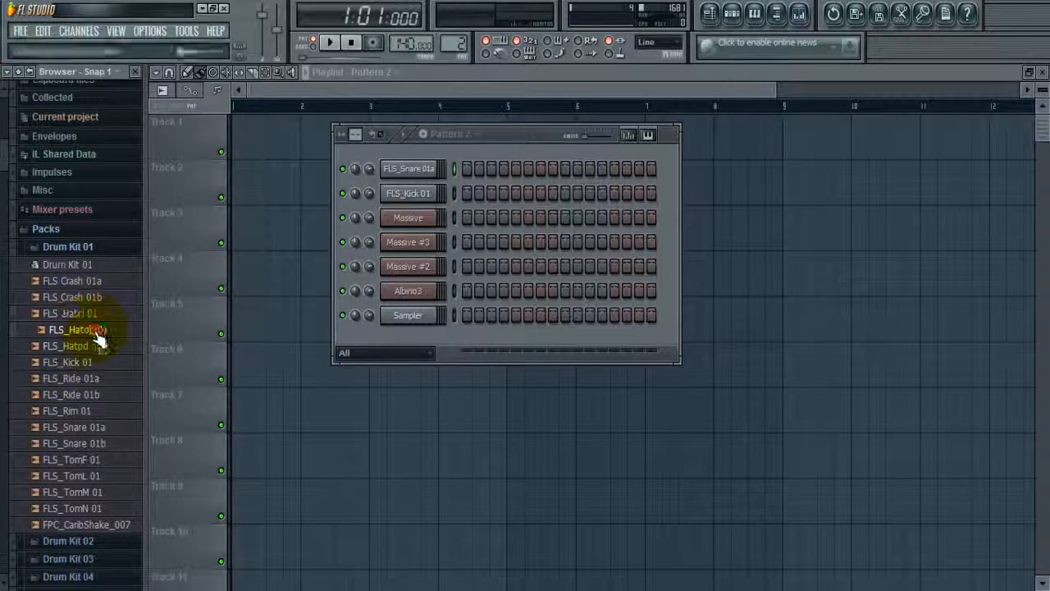
left_click(98, 345)
left_click_drag(92, 313, 416, 152)
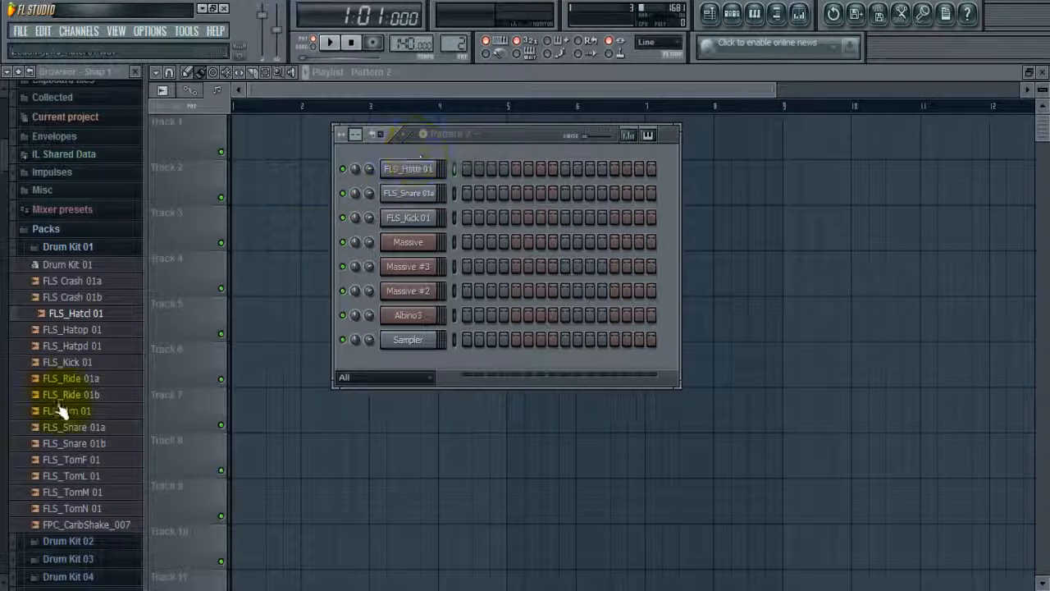
left_click_drag(107, 529, 425, 146)
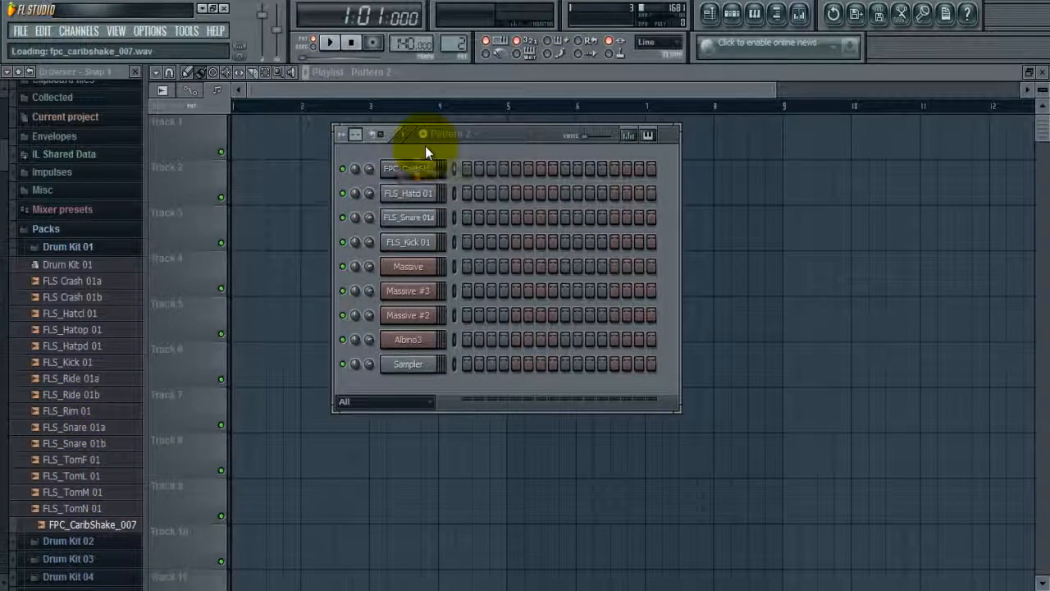
- Audition the rim and ride samples in Drum Kit 01 and add FLS_Ride 01a as the first channel in the step sequencer
left_click(93, 412)
left_click(95, 395)
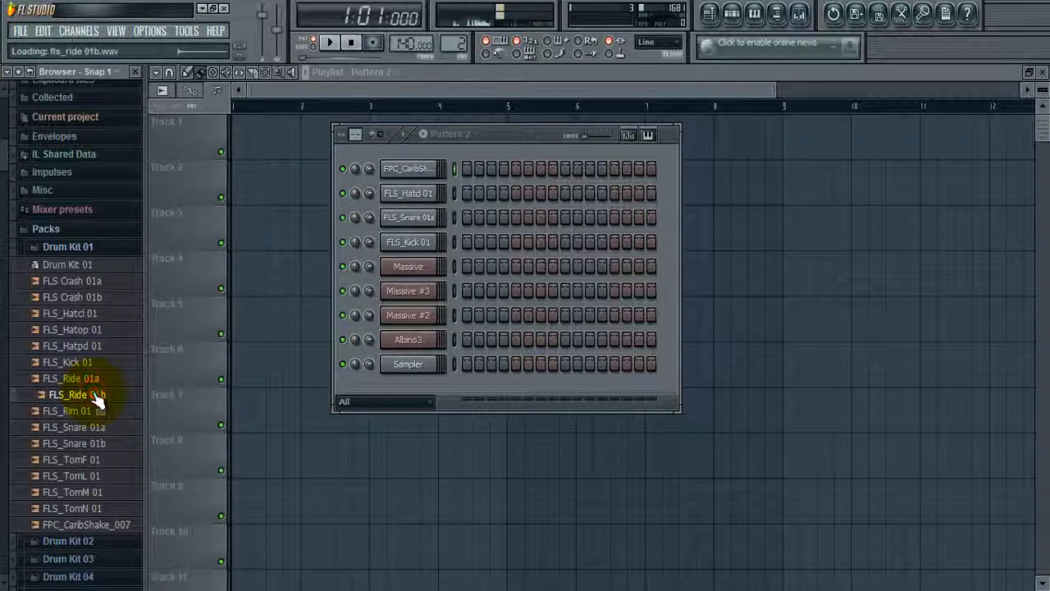
left_click(97, 383)
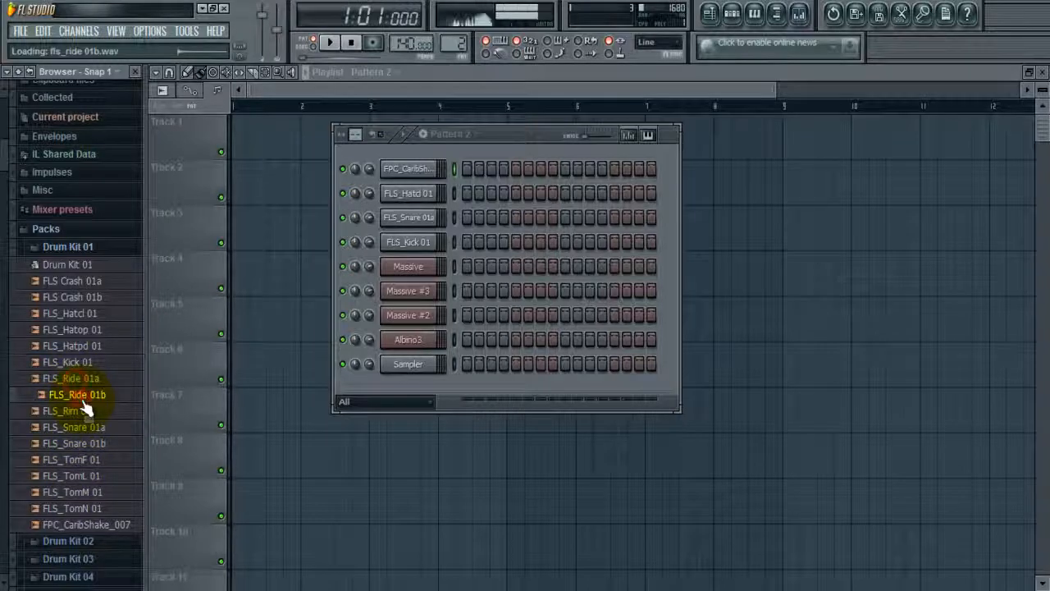
left_click_drag(82, 384, 427, 153)
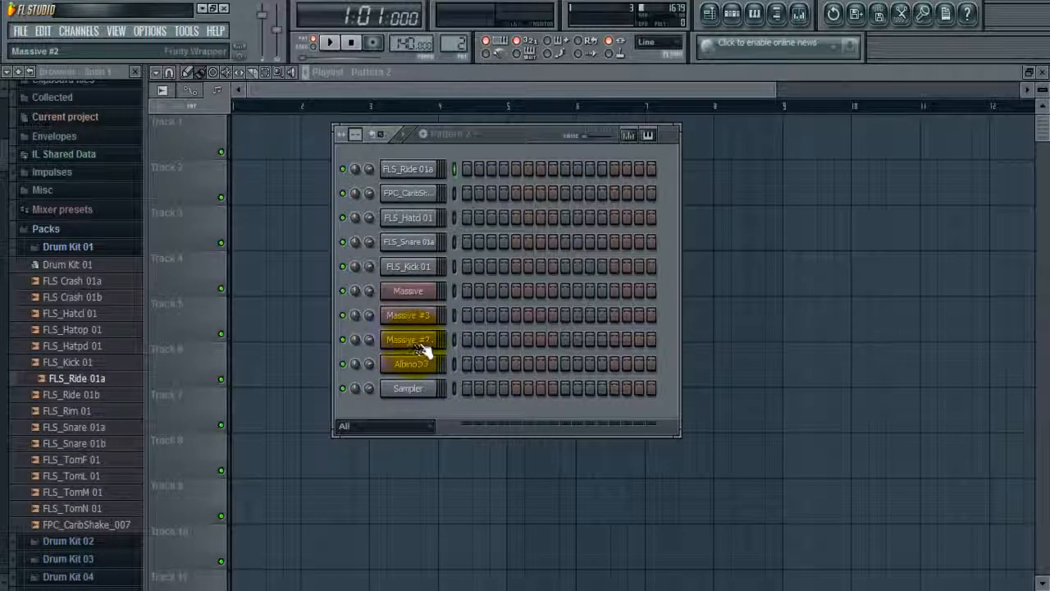
- Insert an FL Keys channel above the Massive channel and move its plugin window clear of the channel list
right_click(418, 295)
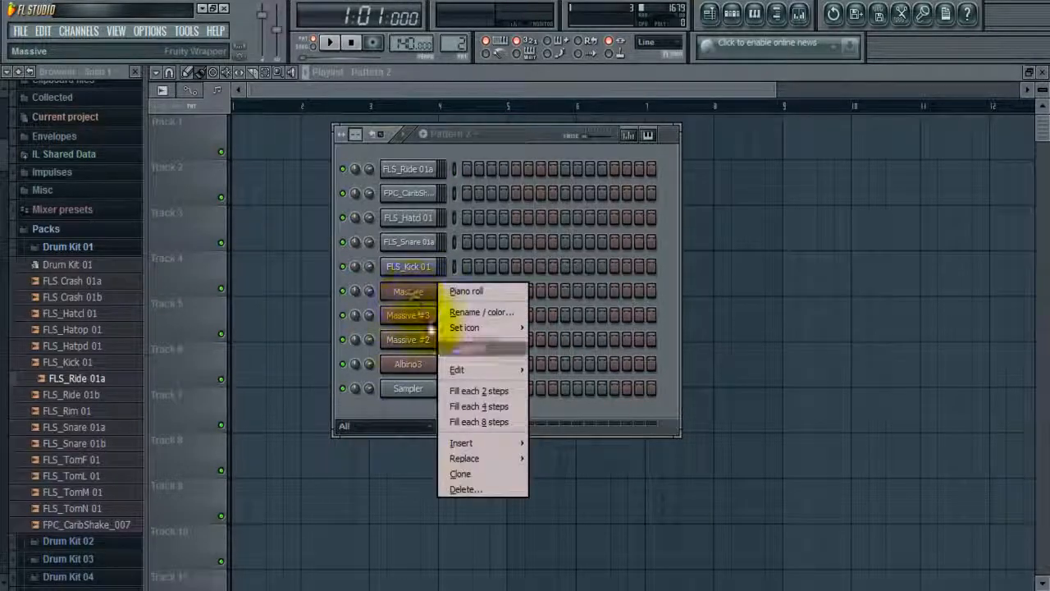
mouse_move(469, 441)
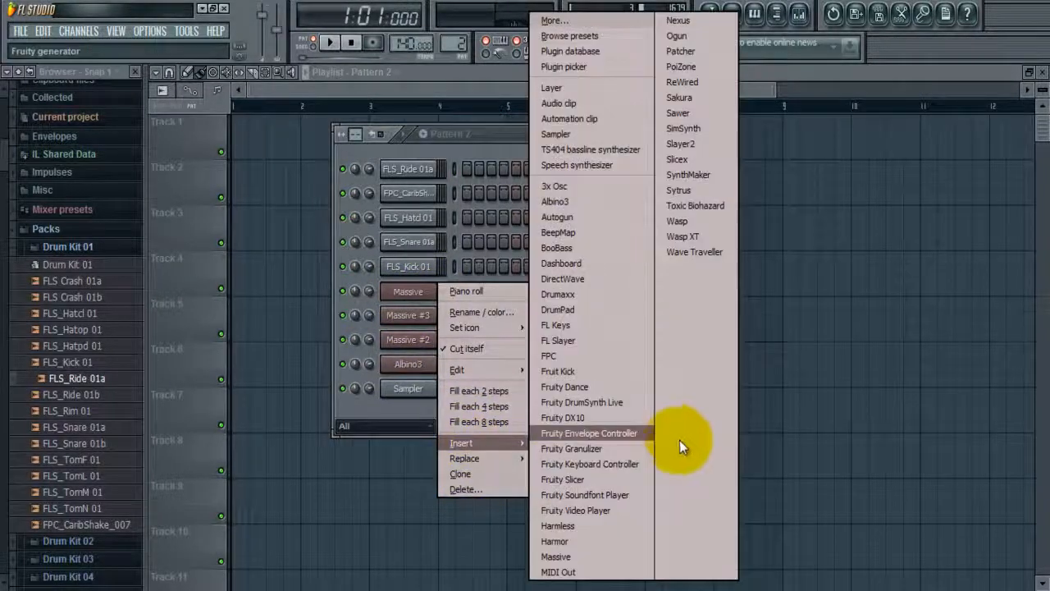
left_click(553, 325)
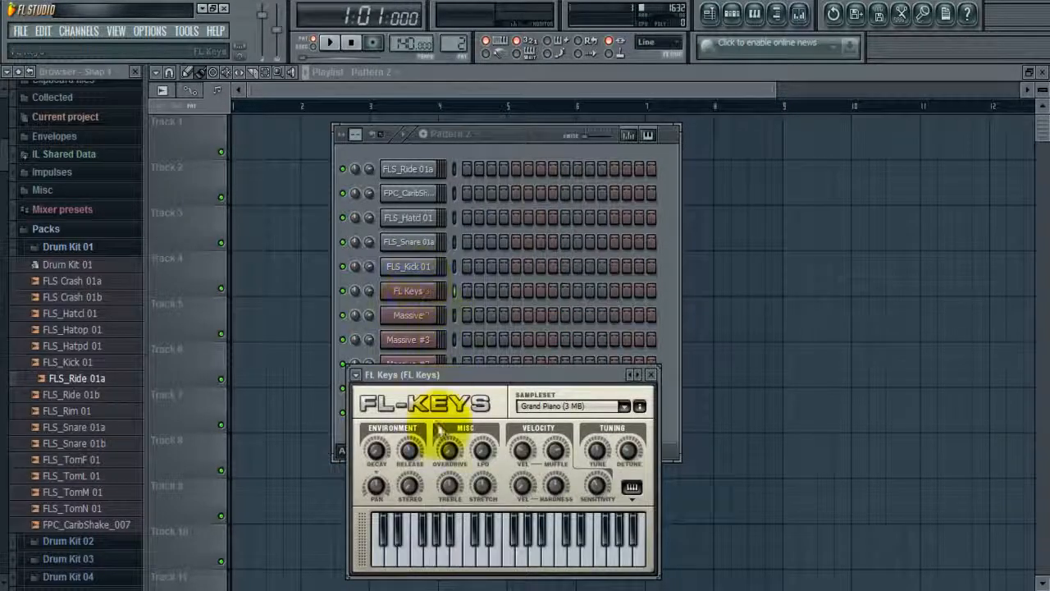
left_click_drag(499, 371, 659, 175)
- Delete the Massive and Albino3 channels from Pattern 2, confirming each deletion
right_click(408, 315)
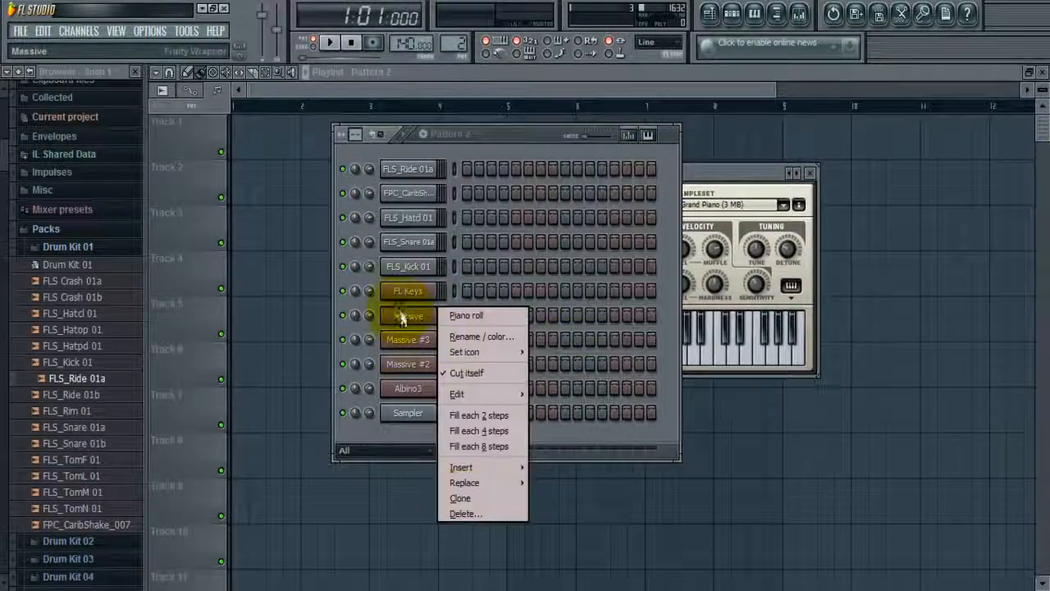
left_click(461, 514)
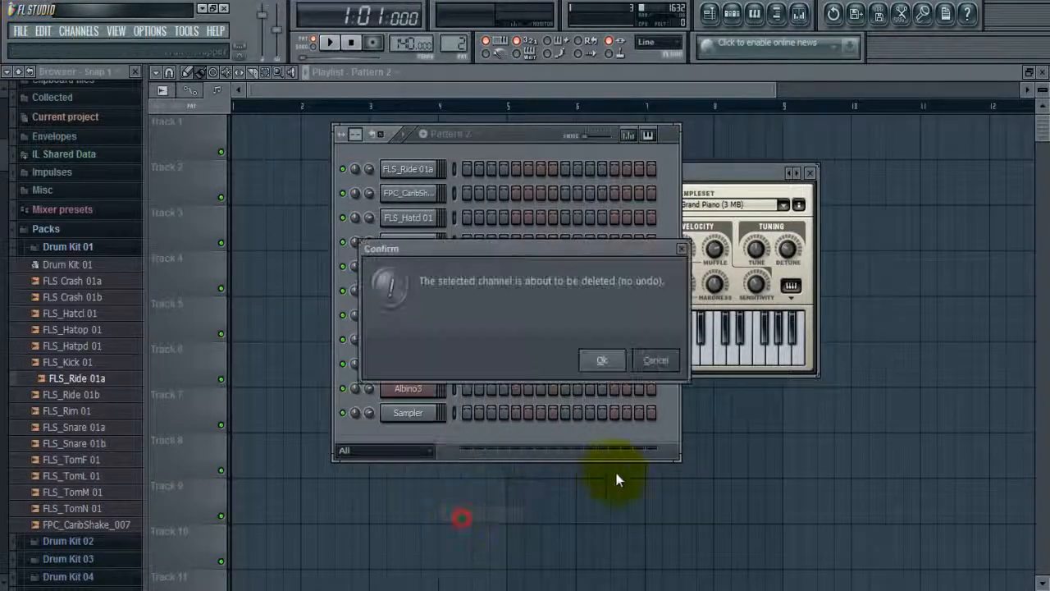
left_click(611, 358)
right_click(420, 365)
left_click(461, 562)
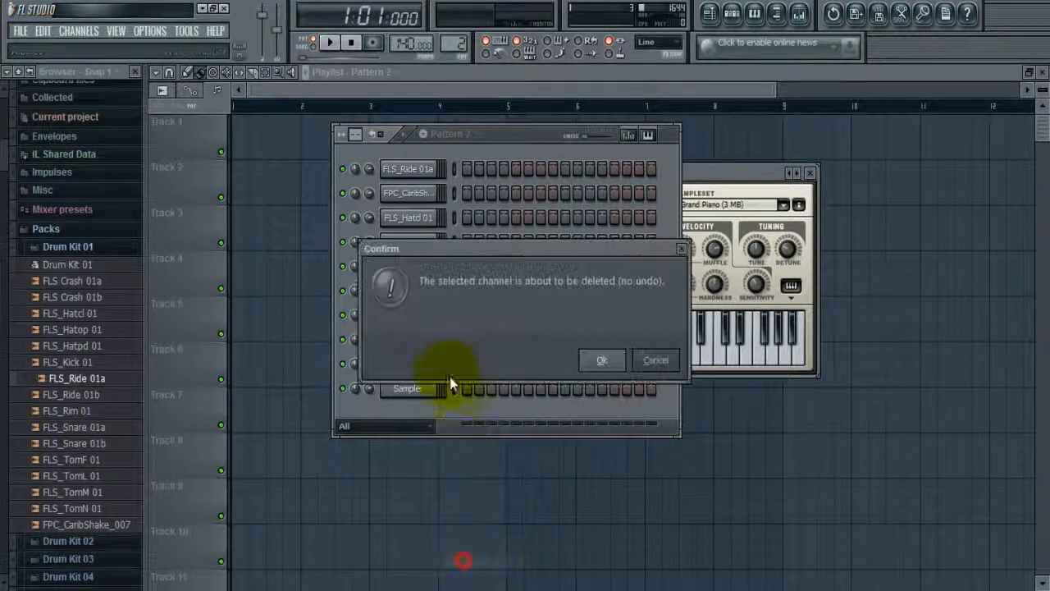
left_click(606, 356)
- Delete the Massive #2 and Massive #3 channels from Pattern 2, confirming each deletion
right_click(426, 336)
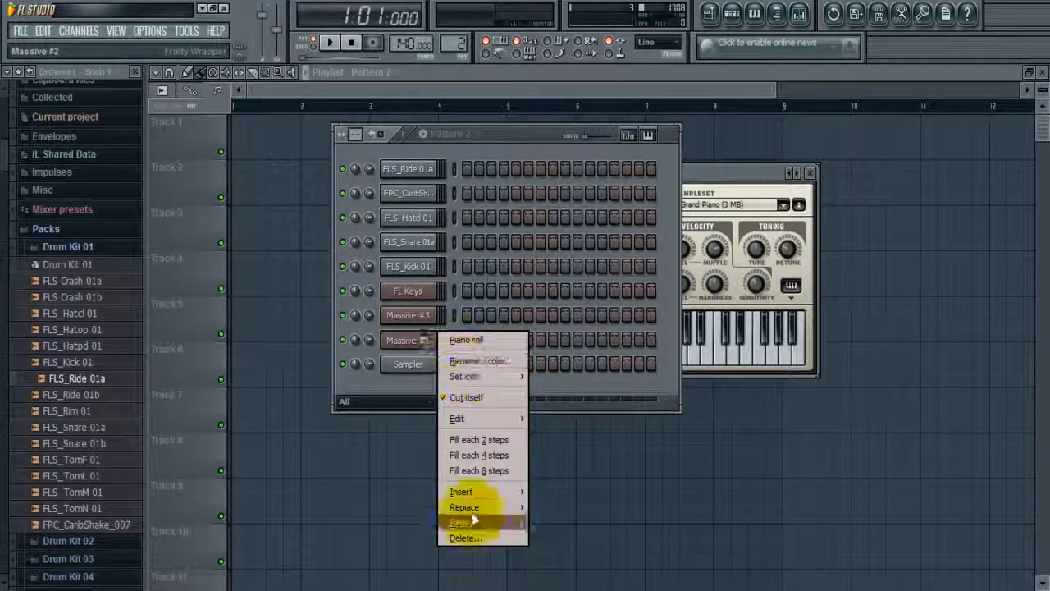
left_click(465, 535)
left_click(607, 361)
right_click(441, 310)
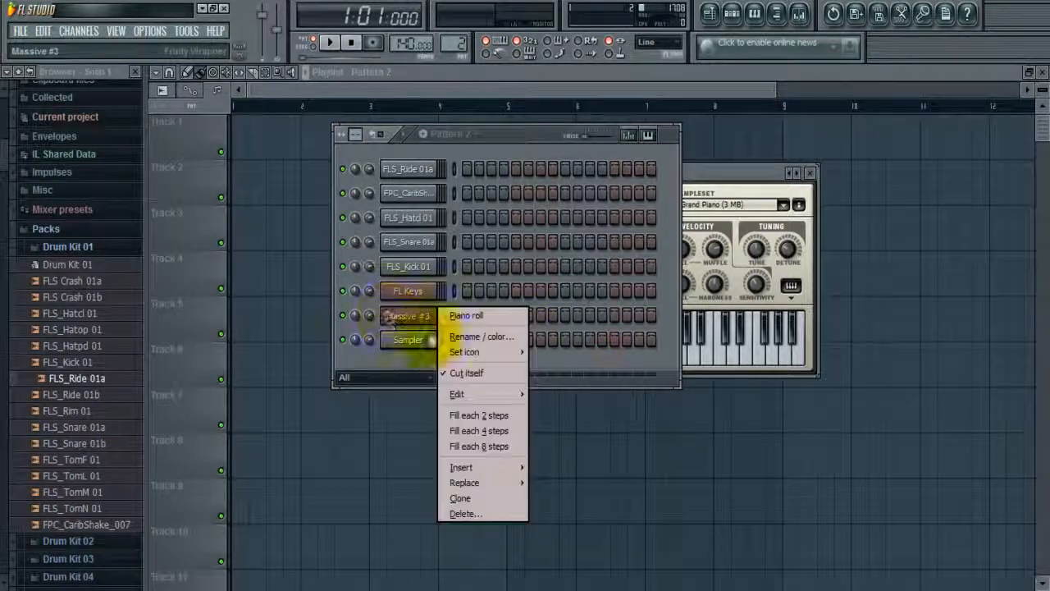
left_click(498, 513)
left_click(601, 360)
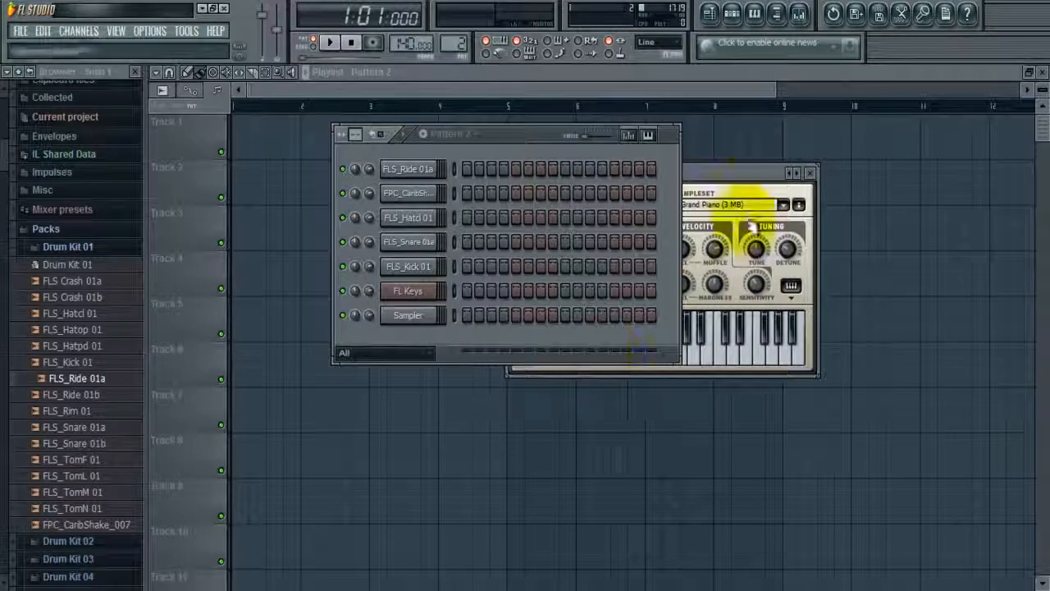
- Delete the Sampler channel, and arrange the FL Keys window beside the step sequencer in front of the other windows
left_click_drag(715, 174, 800, 279)
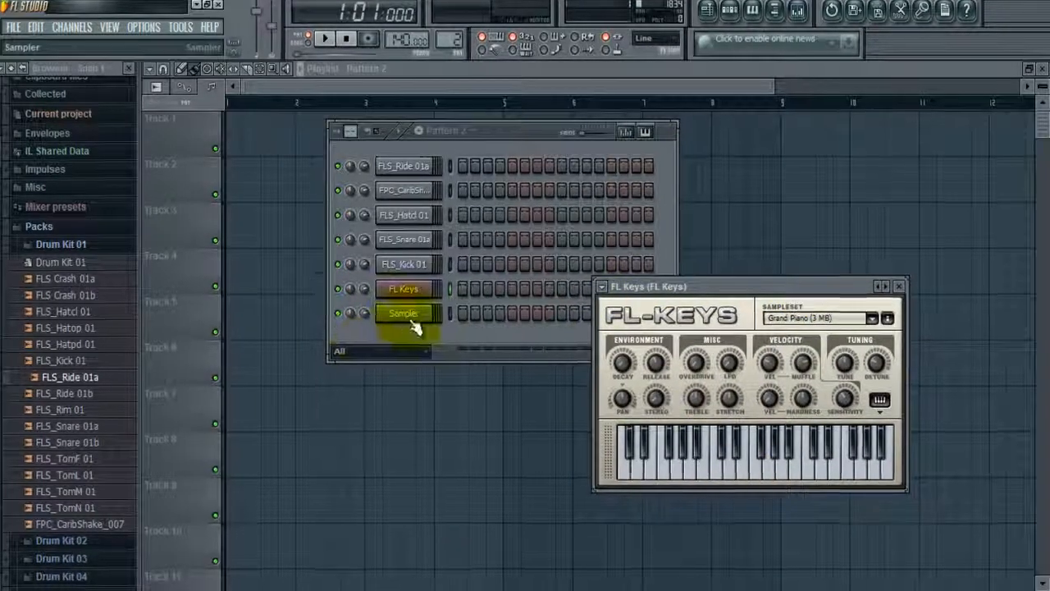
right_click(430, 312)
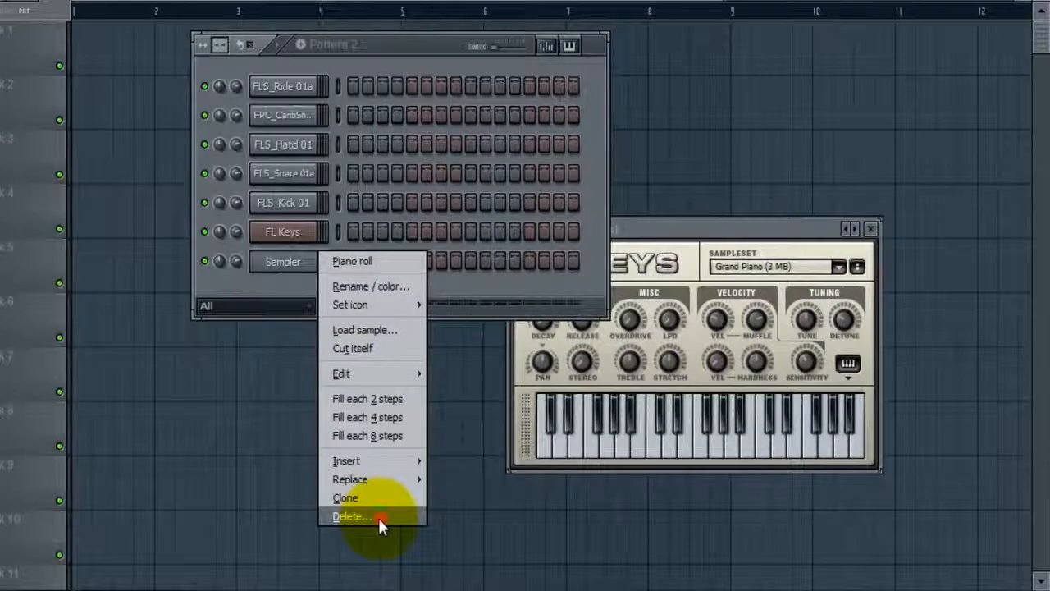
left_click(377, 515)
left_click(534, 312)
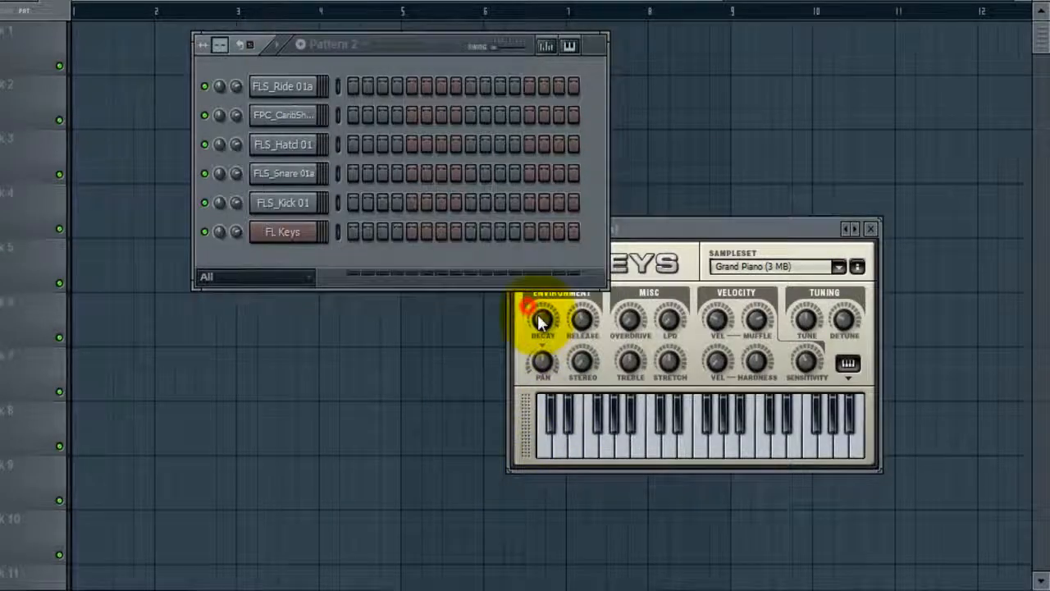
left_click(712, 246)
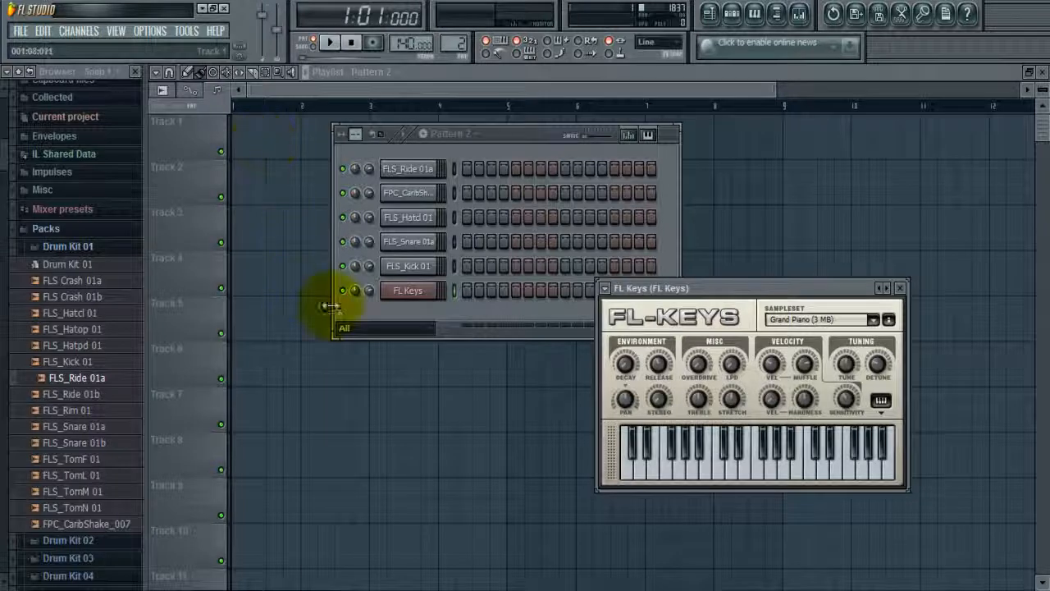
- Place the FLS_Hatop 01 sample as an audio clip at the start of playlist Track 1, and show all channels in the step sequencer
left_click(366, 329)
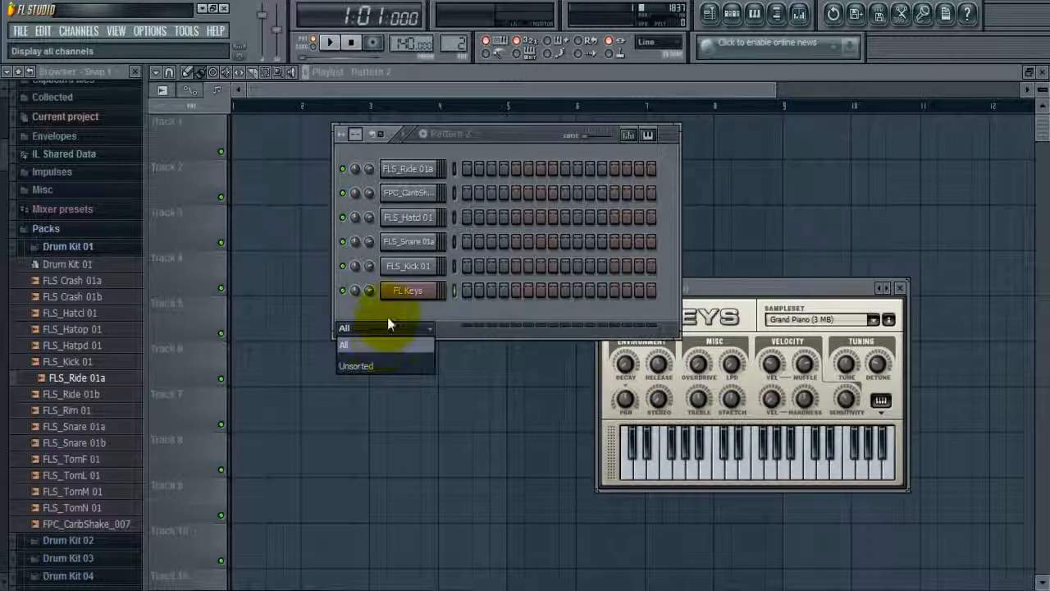
left_click_drag(86, 329, 250, 125)
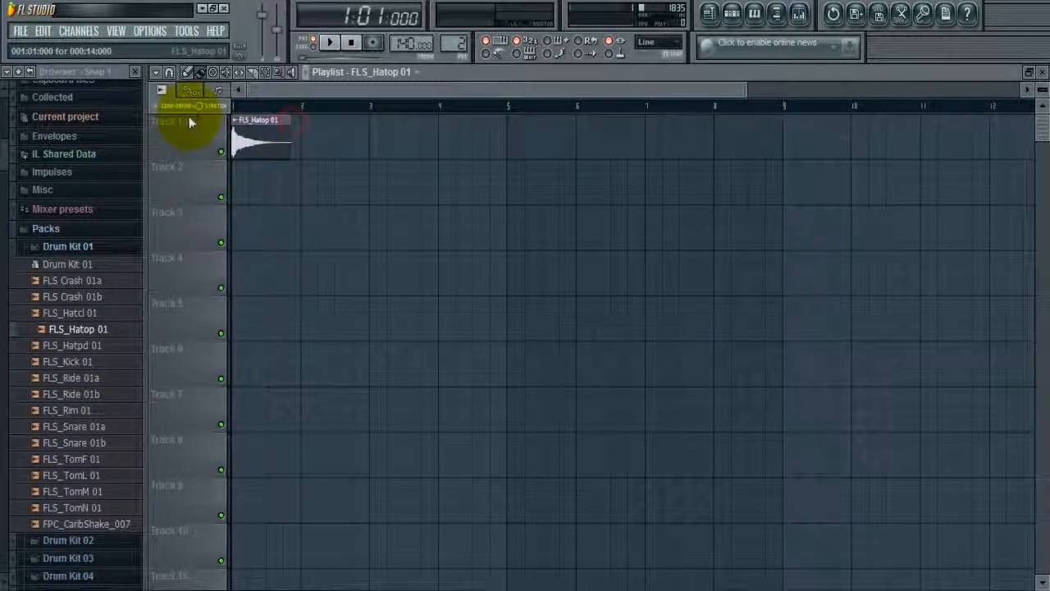
left_click(732, 17)
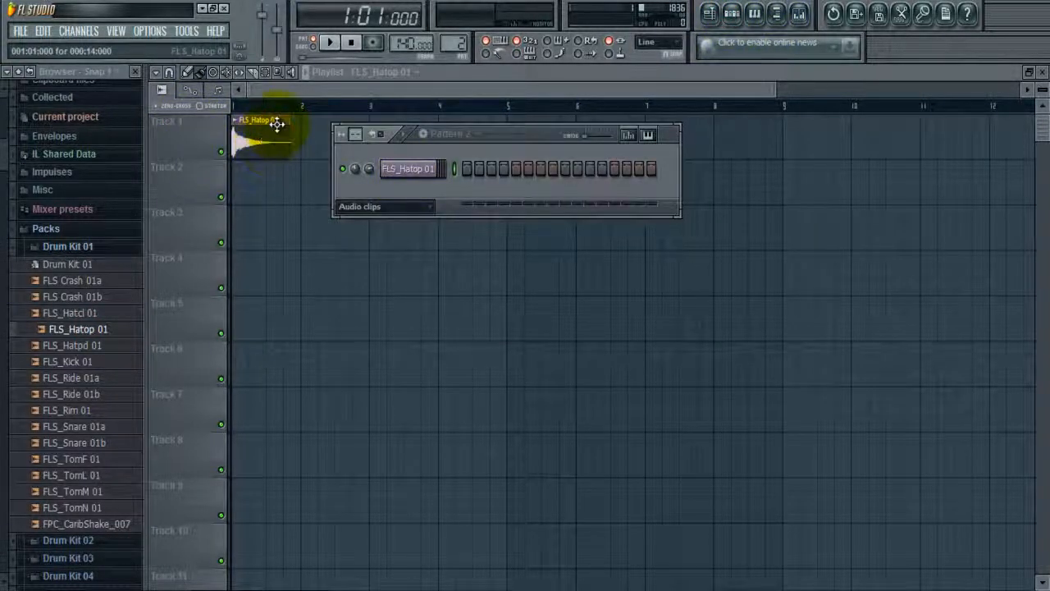
left_click(382, 208)
left_click(397, 195)
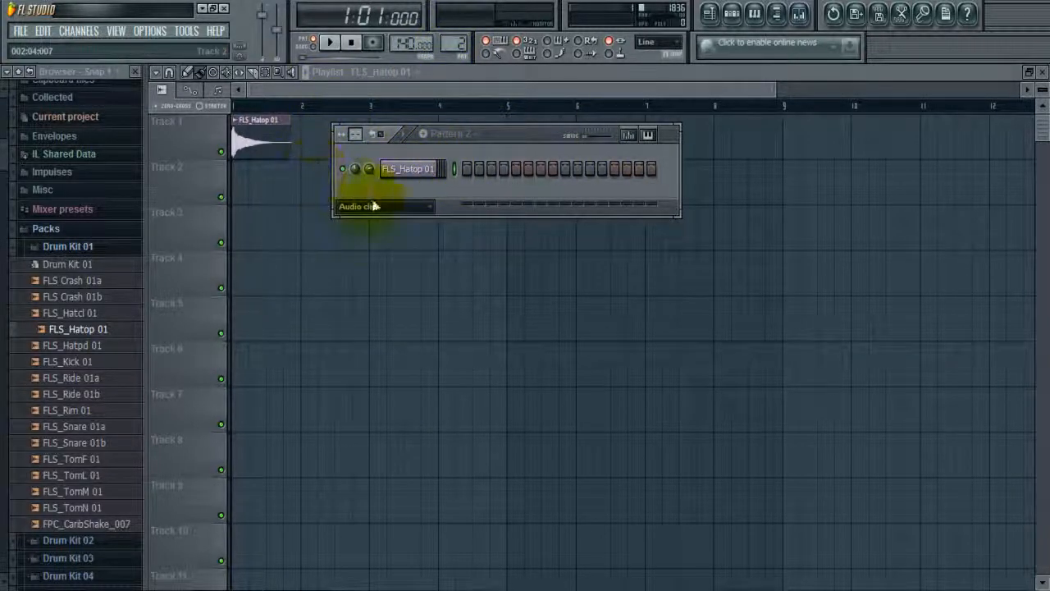
left_click(413, 208)
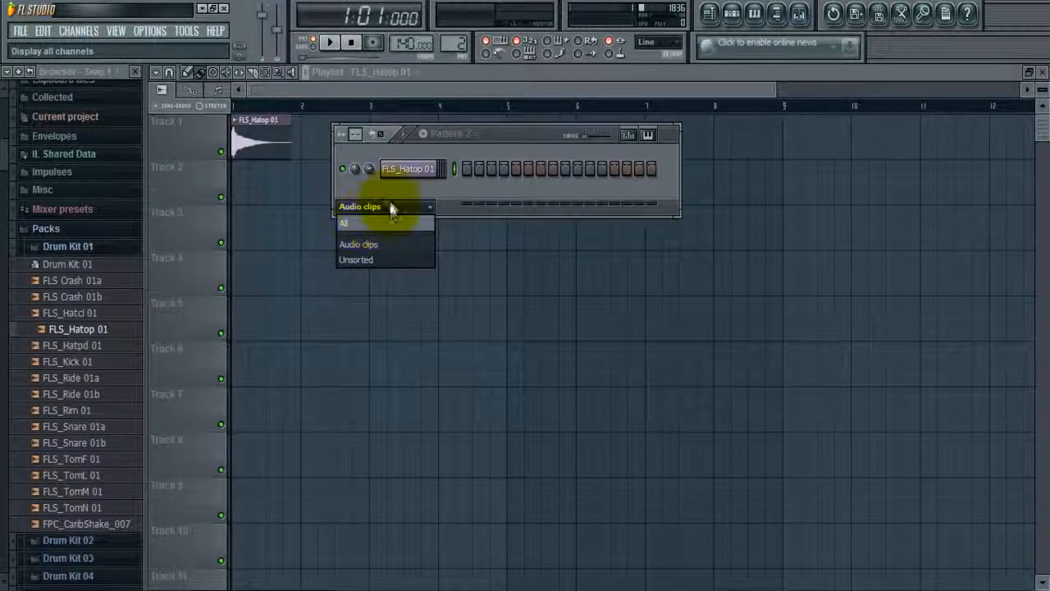
left_click(367, 230)
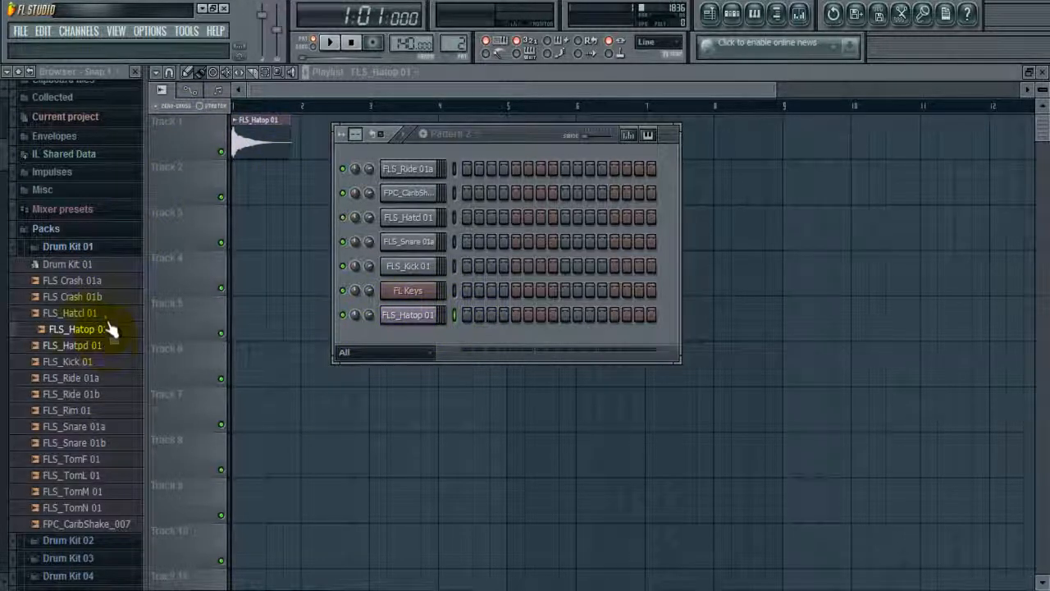
- Place FLS_Hatpd 01, FLS_Ride 01a, FLS_Snare 01b, FLS_Rim 01 and FLS_Kick 01 as audio clips on playlist tracks between Track 2 and Track 8
left_click_drag(94, 345, 292, 238)
left_click(63, 378)
left_click_drag(63, 379, 238, 322)
left_click_drag(76, 443, 258, 458)
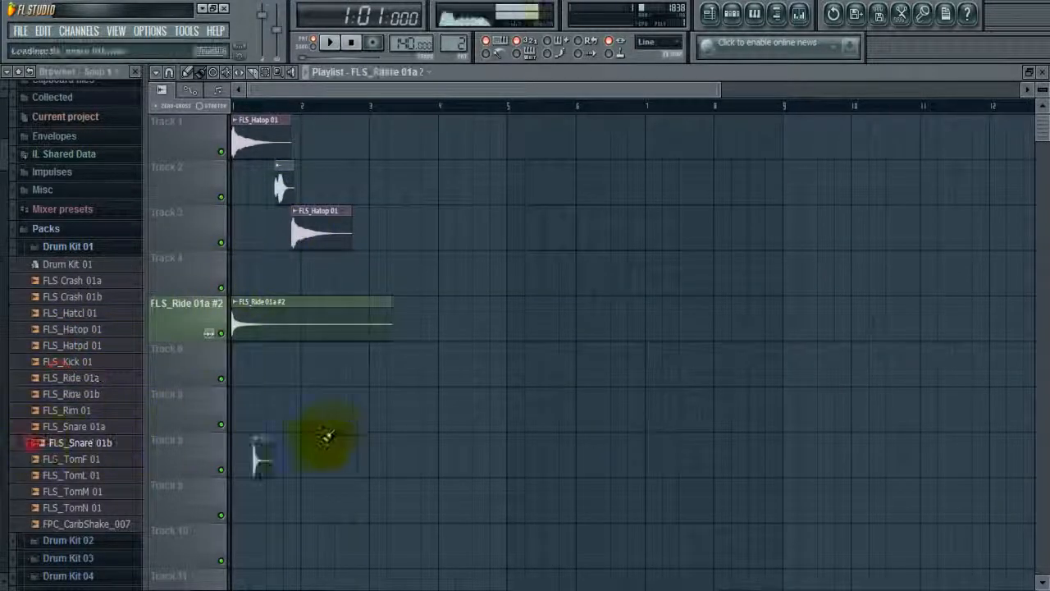
left_click_drag(94, 411, 377, 407)
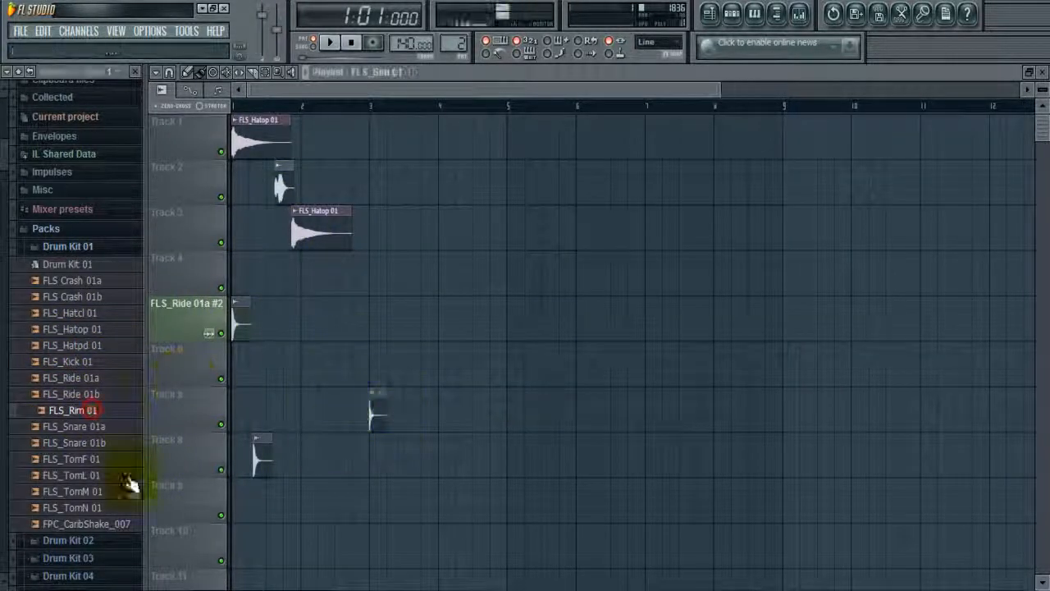
left_click_drag(61, 365, 331, 322)
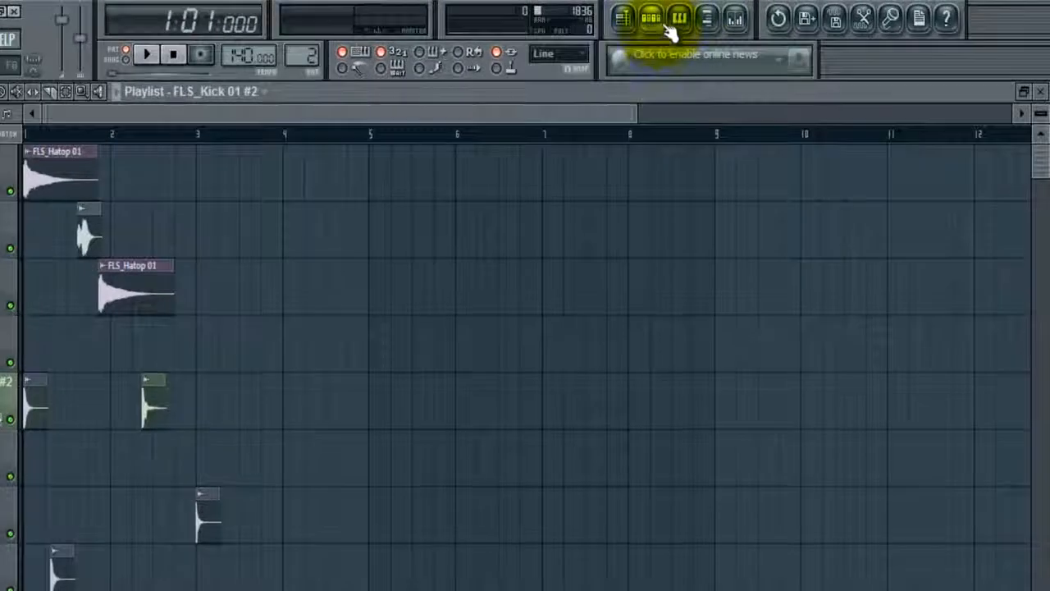
- Reopen the step sequencer, filter its channels to the Unsorted group, and set the filter back to All
left_click(732, 13)
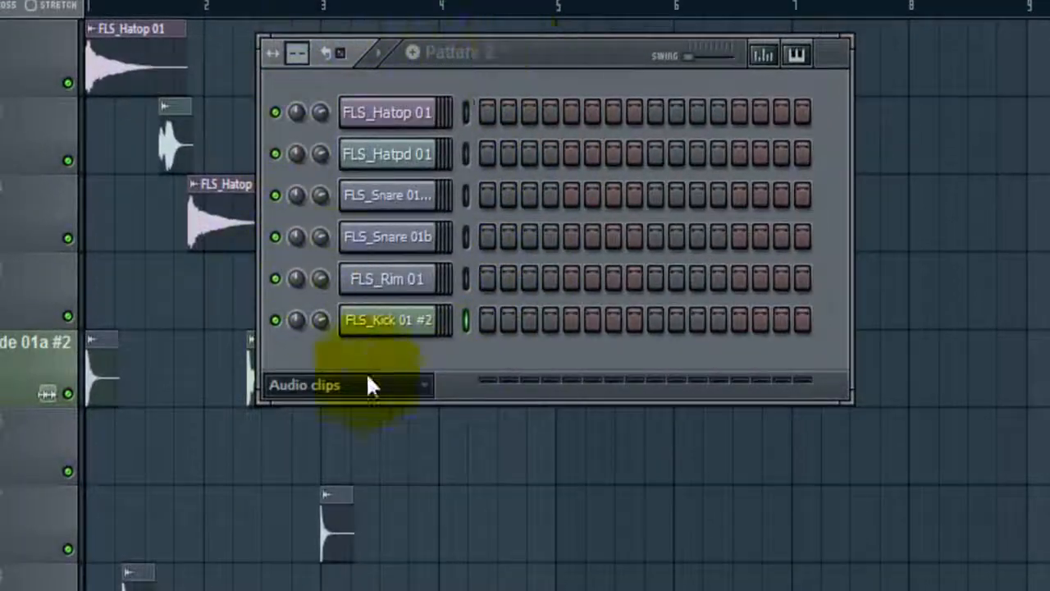
left_click(402, 385)
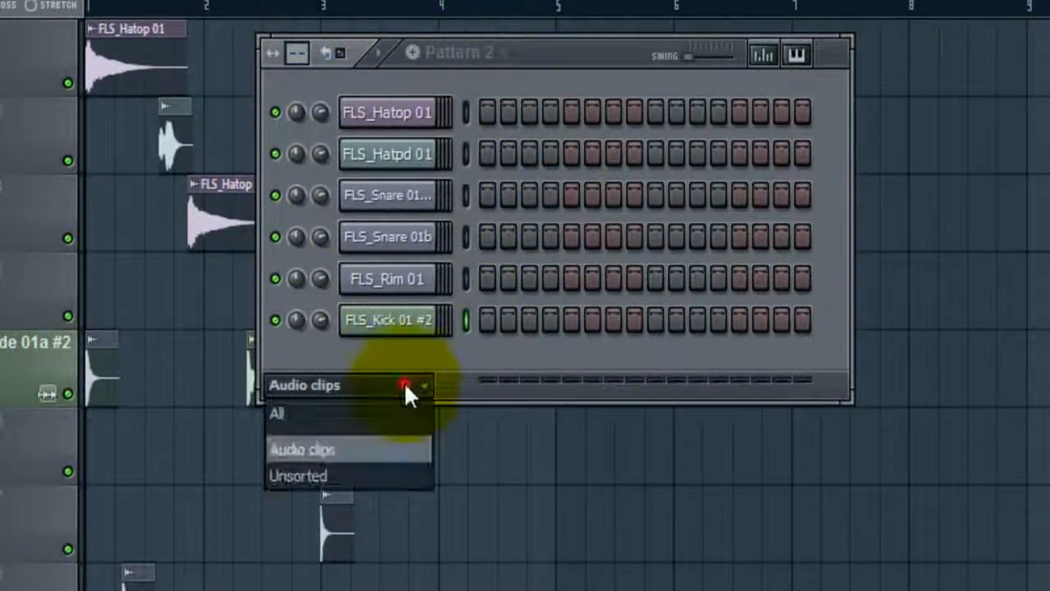
left_click(340, 468)
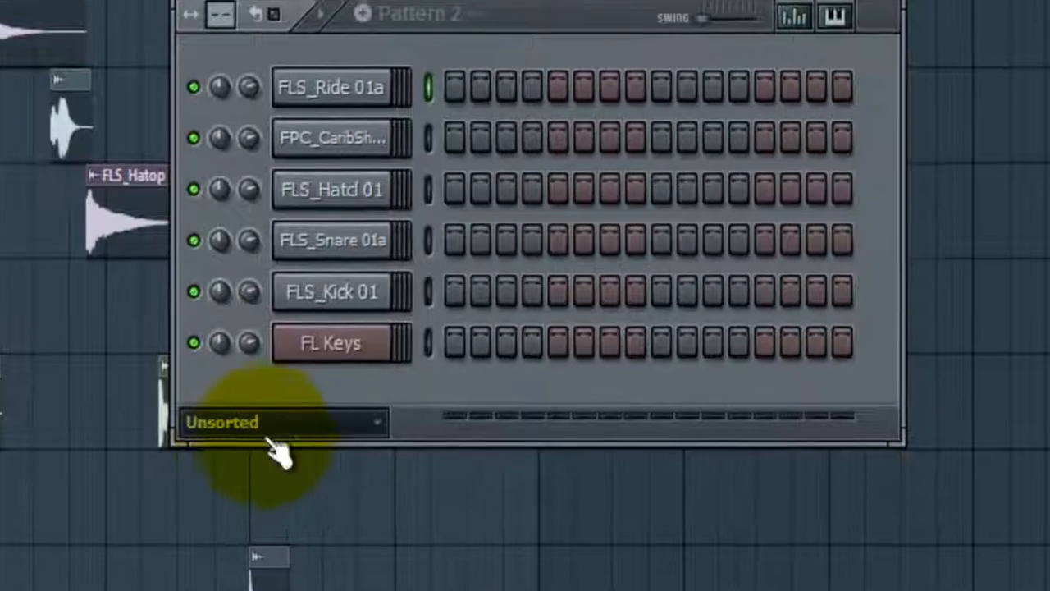
left_click(271, 426)
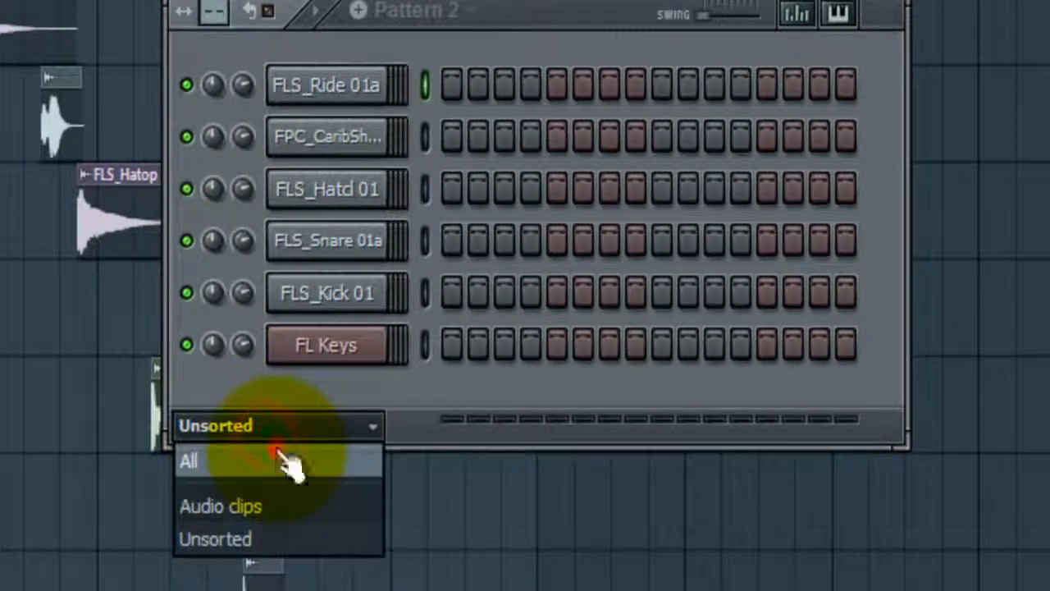
left_click(287, 463)
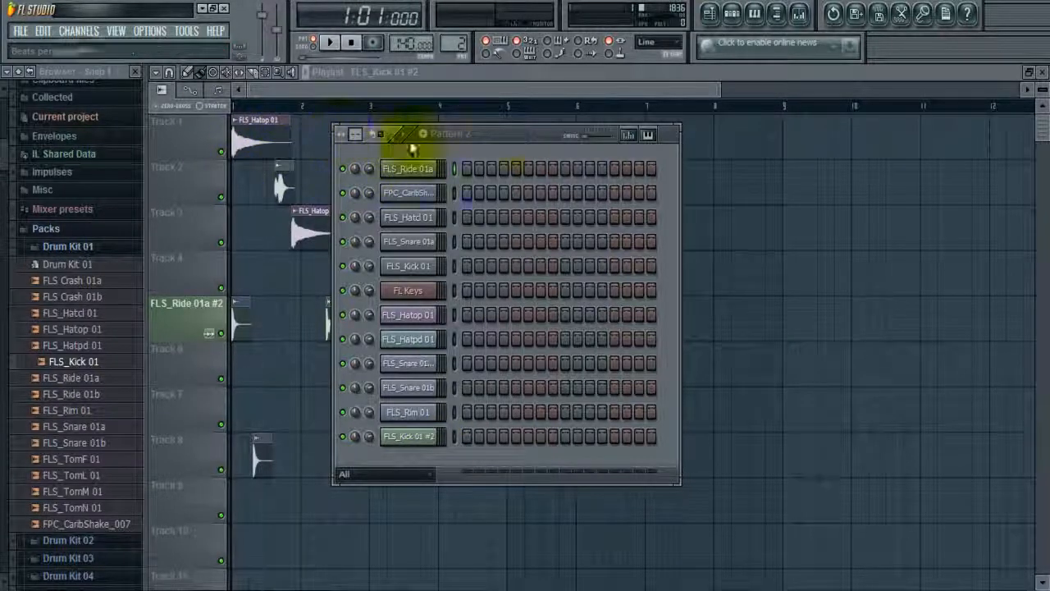
- Move the step sequencer off the clips and delete all the audio clips from the playlist tracks
left_click_drag(533, 140, 663, 162)
right_click(303, 146)
right_click(283, 147)
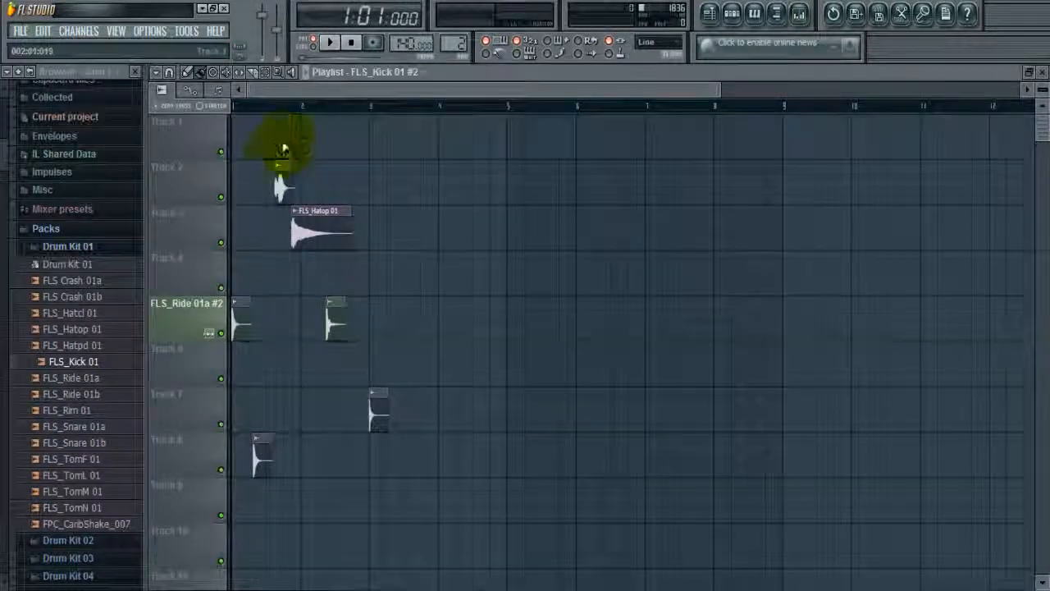
right_click(281, 182)
right_click(320, 232)
right_click(337, 322)
right_click(377, 412)
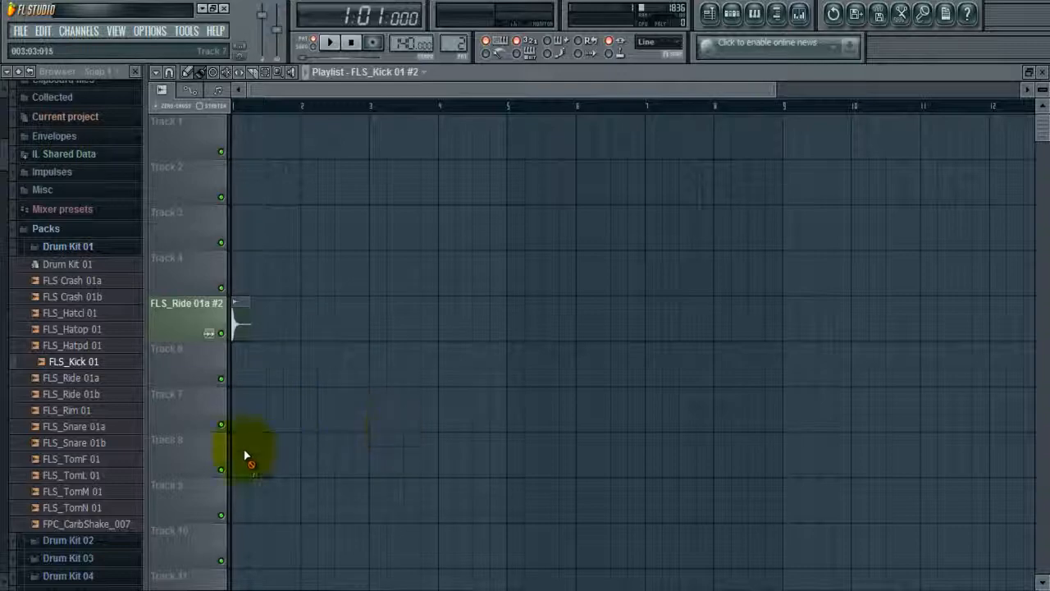
right_click(239, 316)
- Reopen the step sequencer and reposition it over the middle of the empty playlist
left_click(732, 13)
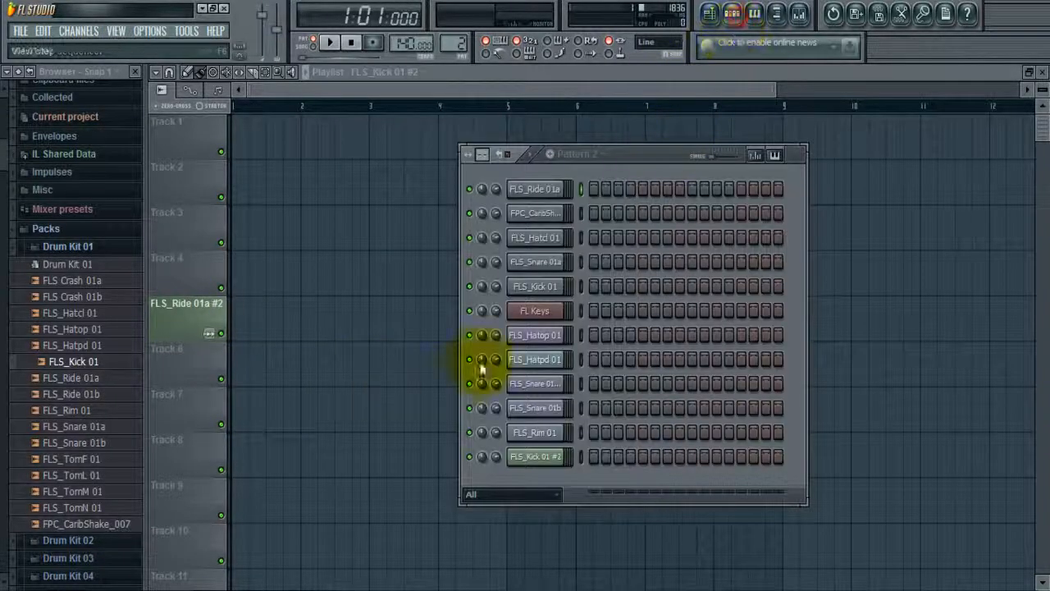
left_click_drag(660, 152, 534, 110)
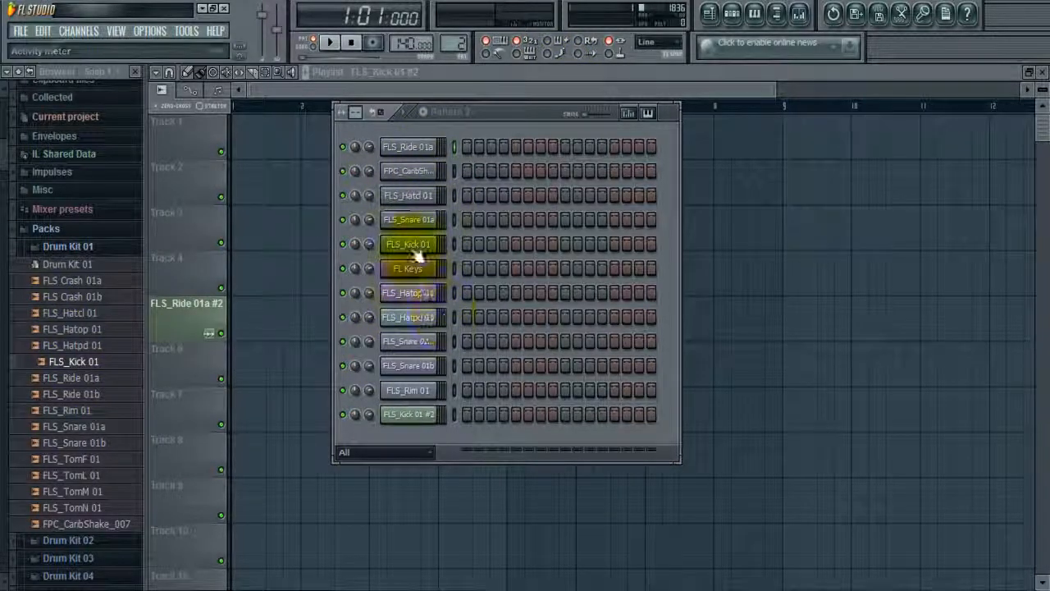
left_click_drag(516, 114, 582, 156)
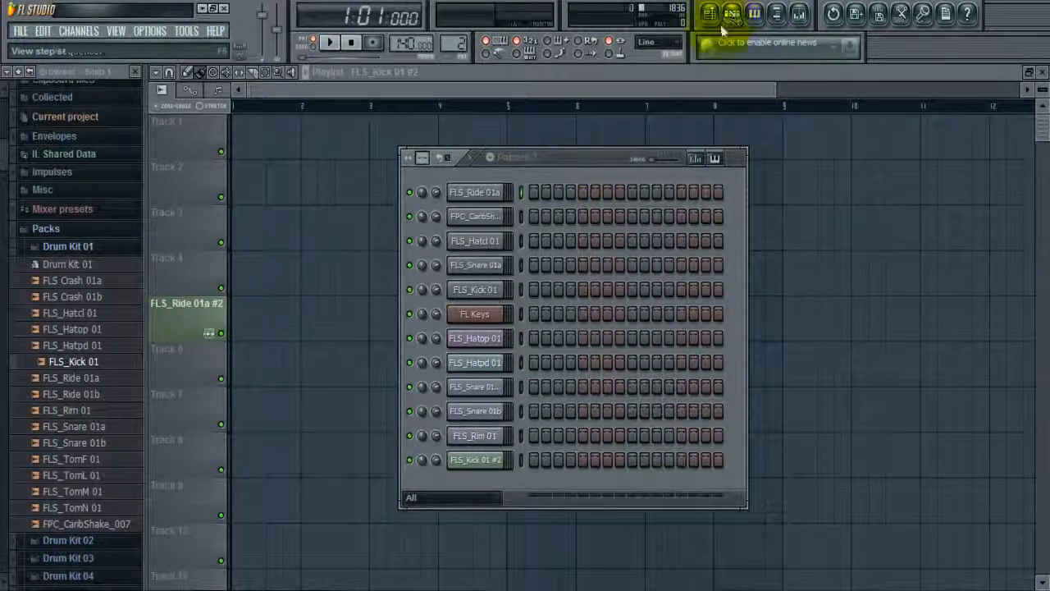
left_click_drag(549, 155, 551, 121)
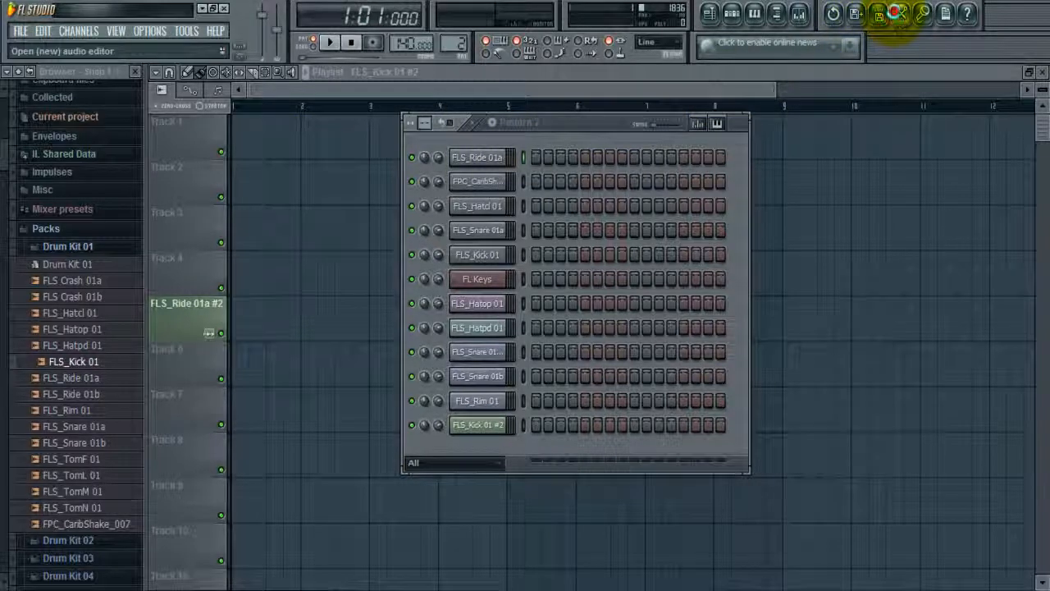
- Load the FLS_Kick 01 sample into a new Edison audio editor and select its portion from 0:000 to about 0:269
left_click(897, 14)
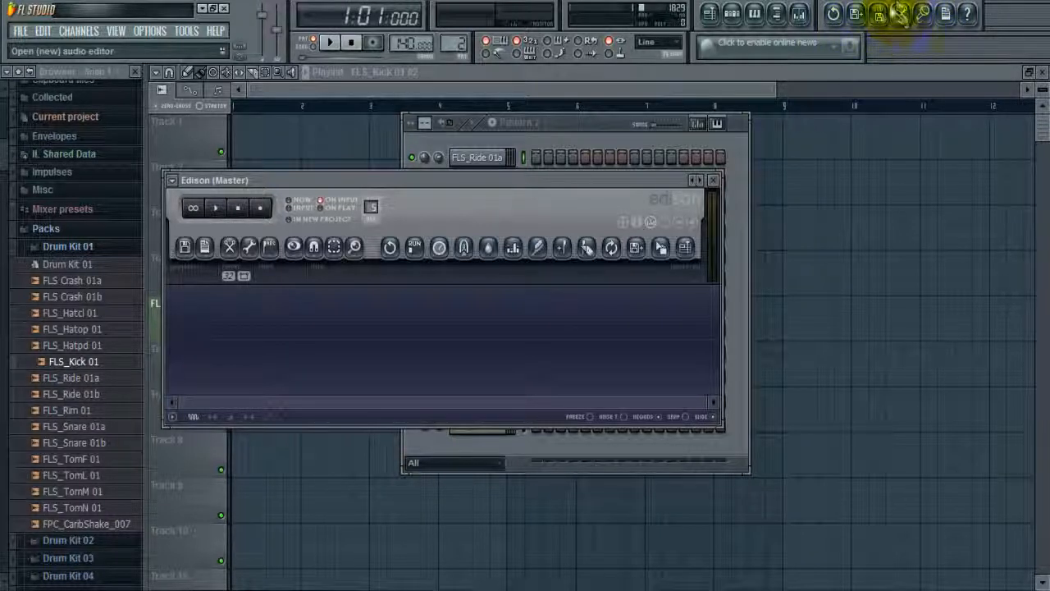
left_click_drag(78, 362, 375, 345)
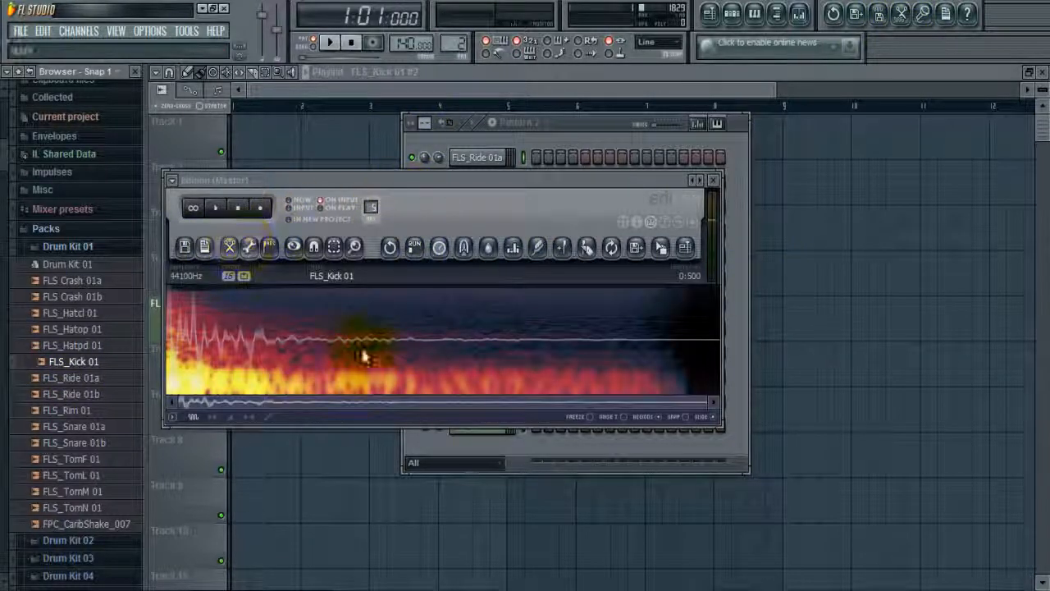
left_click_drag(603, 354, 88, 348)
left_click_drag(168, 349, 466, 341)
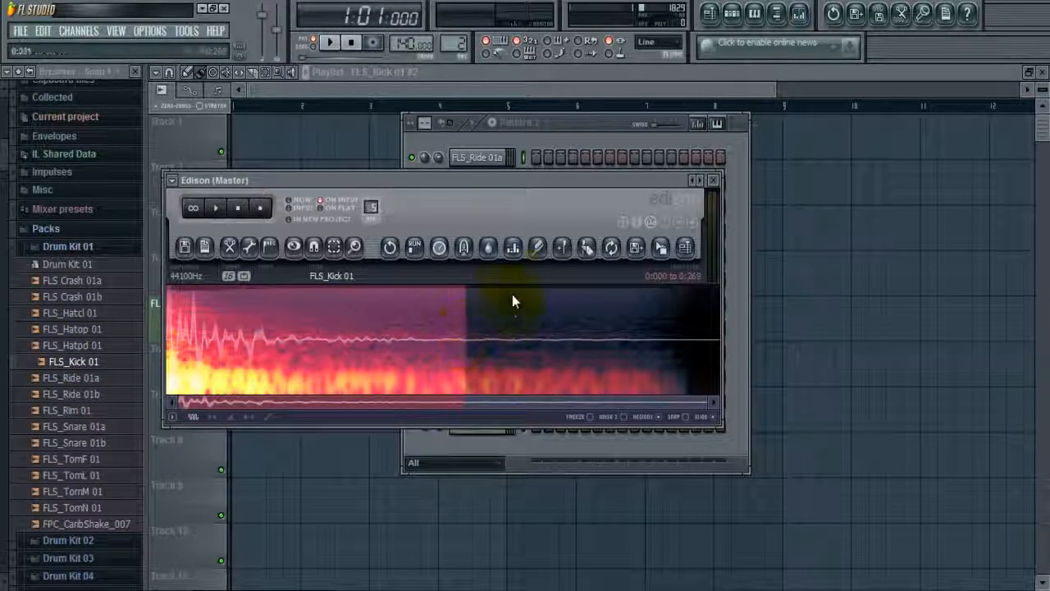
- View the Equalizer for the selected kick audio, and close it and the Edison editor without applying anything
left_click(524, 251)
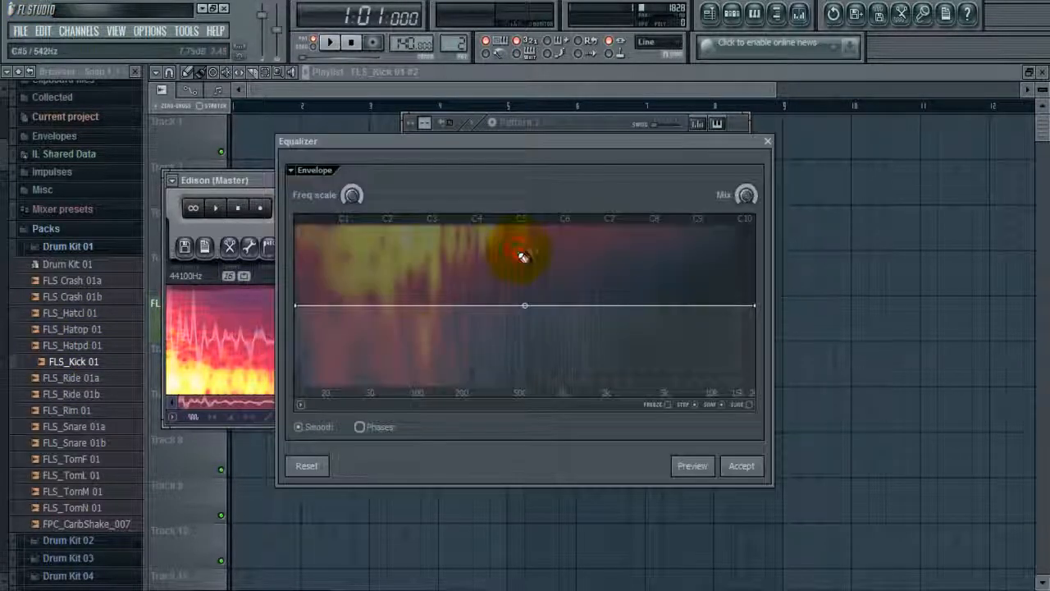
left_click(769, 146)
left_click(712, 182)
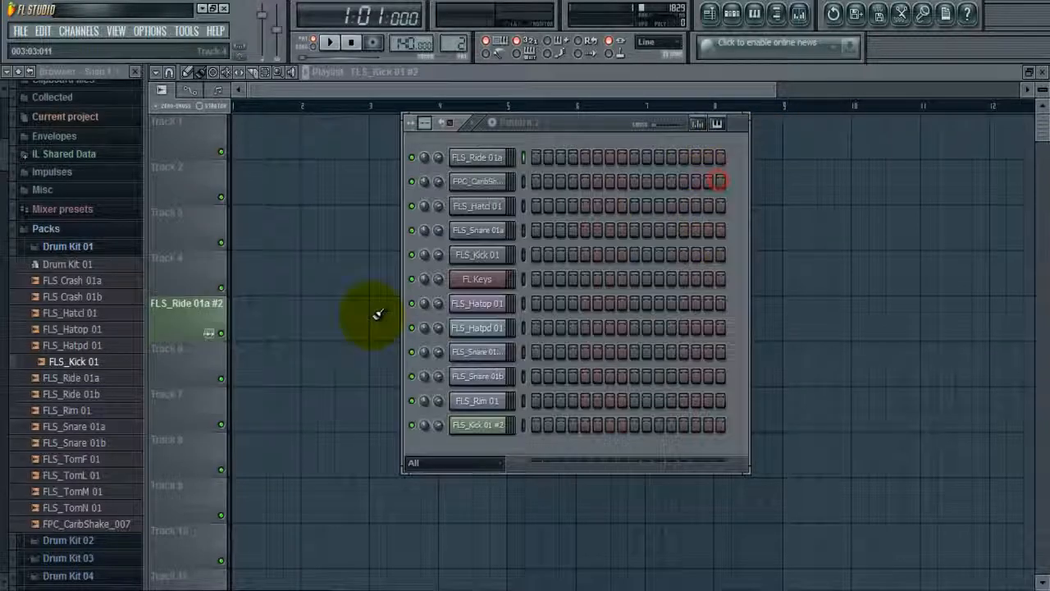
- Reopen Edison, select the whole FLS_Kick 01 sample and copy it into the step sequencer as a new channel
left_click(901, 13)
left_click(495, 379)
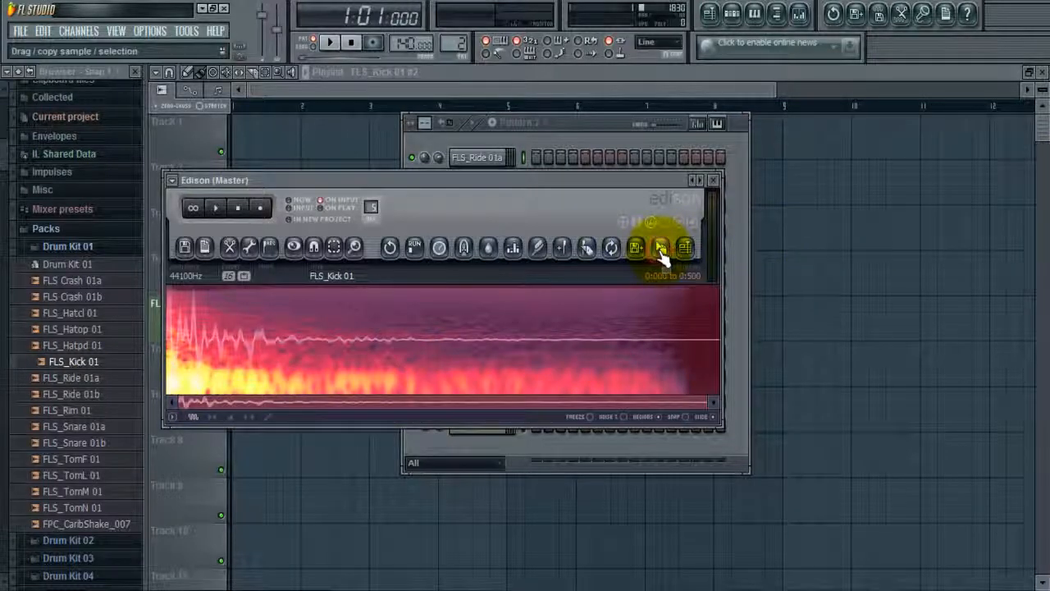
left_click_drag(661, 254, 484, 135)
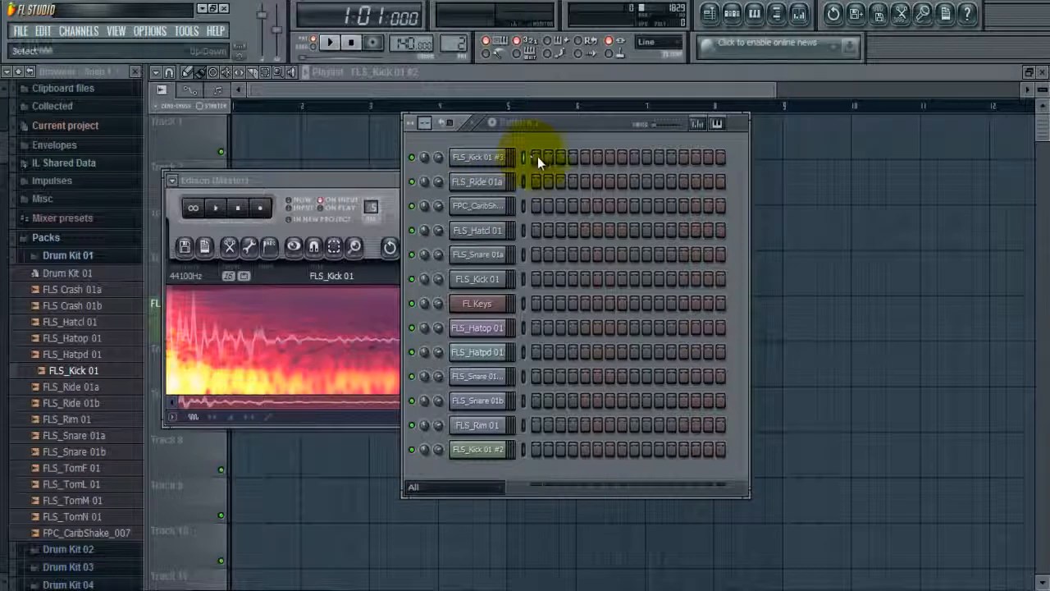